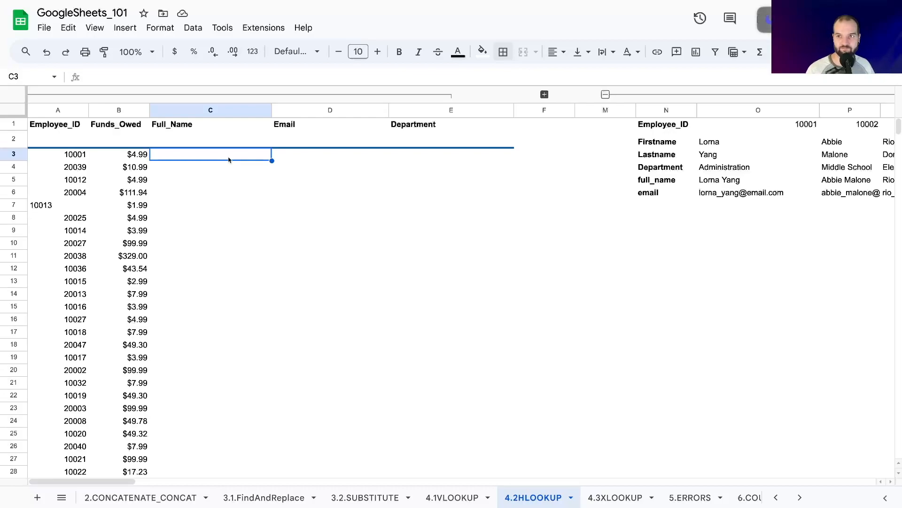
- Start an HLOOKUP formula in the first Full_Name cell, C3, using employee ID cell A3 as the search key
{"action": "type", "text": "="}
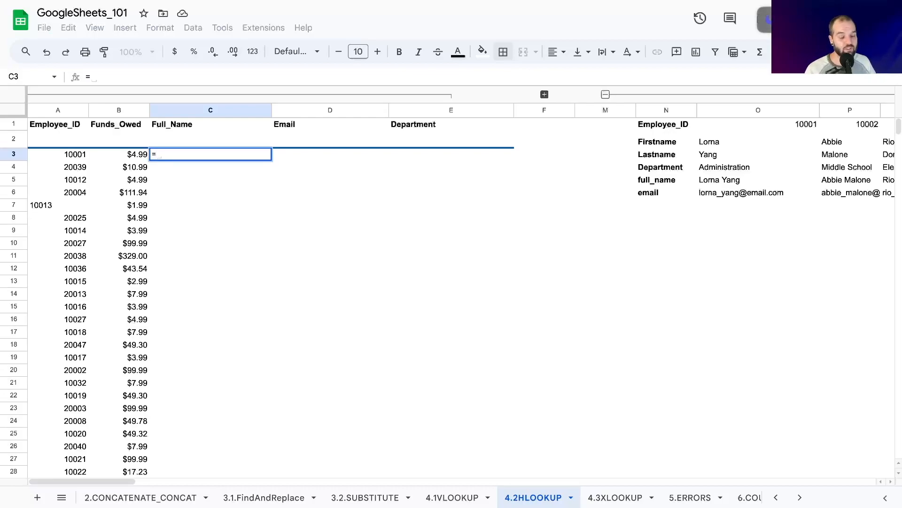
{"action": "type", "text": "HLOOKUP"}
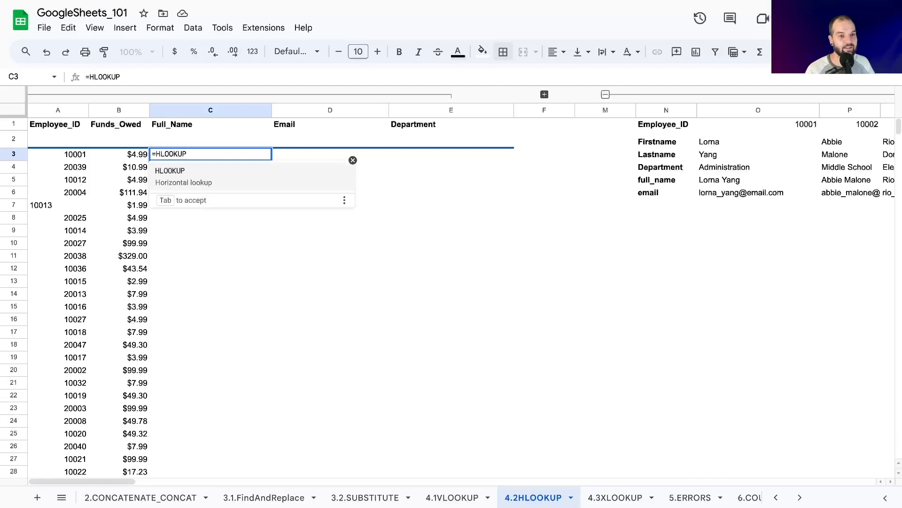
{"action": "type", "text": "("}
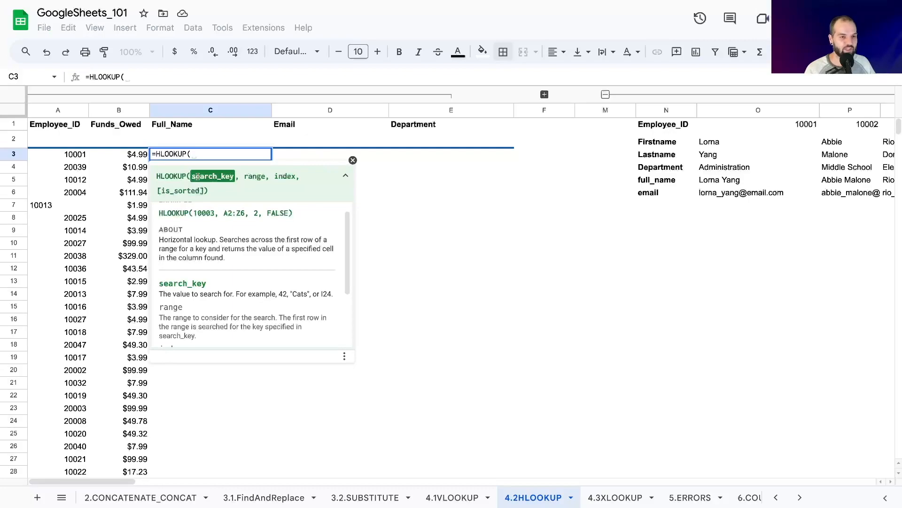
{"action": "left_click", "coordinate": [50, 158]}
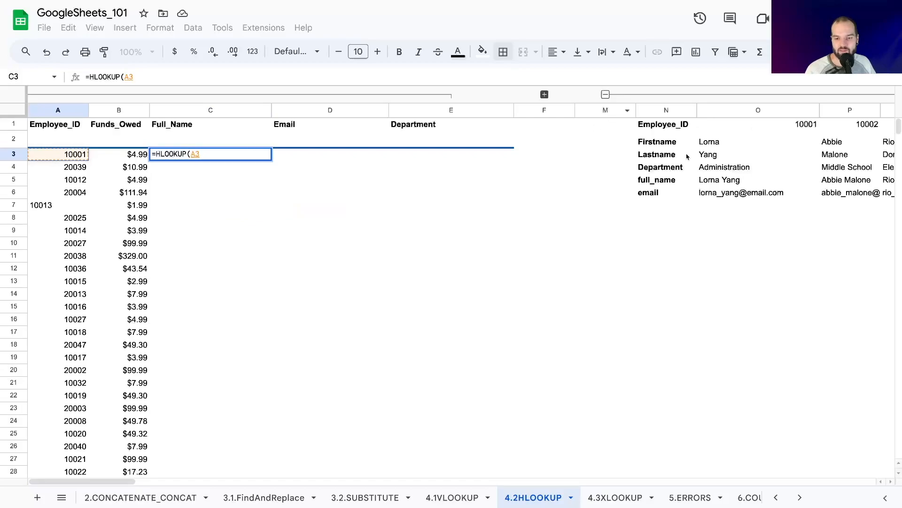
- Set the HLOOKUP range to the whole employee table, O1:DJ6, and make its references absolute as $O$1:$DJ$6
{"action": "left_click_drag", "start_coordinate": [123, 481], "coordinate": [161, 479]}
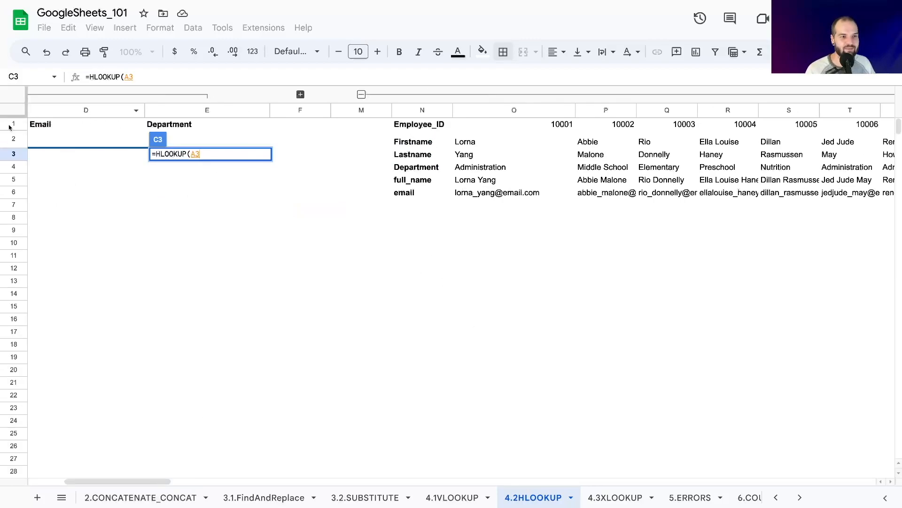
{"action": "left_click", "coordinate": [152, 80]}
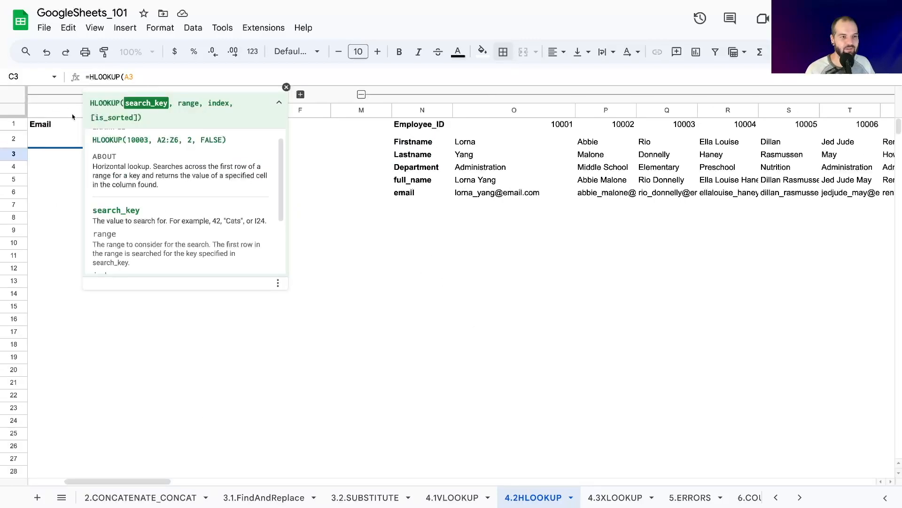
{"action": "type", "text": ","}
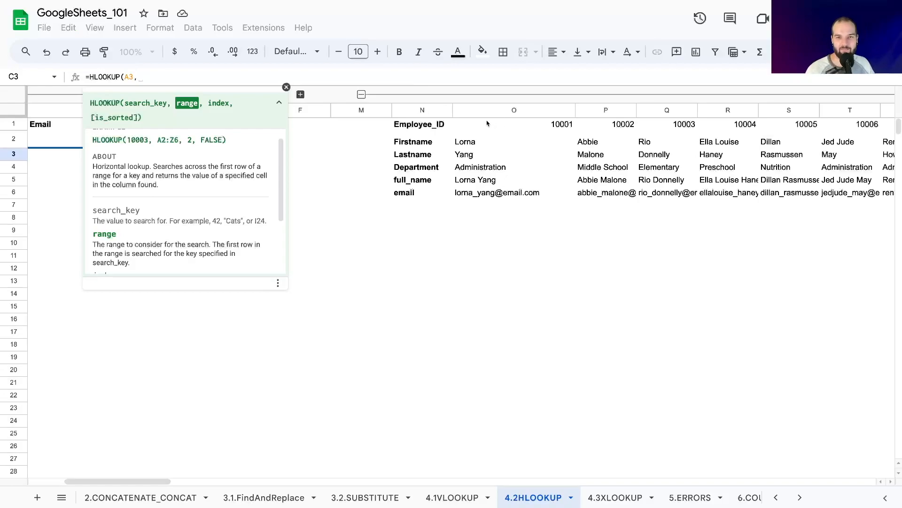
{"action": "left_click_drag", "start_coordinate": [483, 126], "coordinate": [883, 124]}
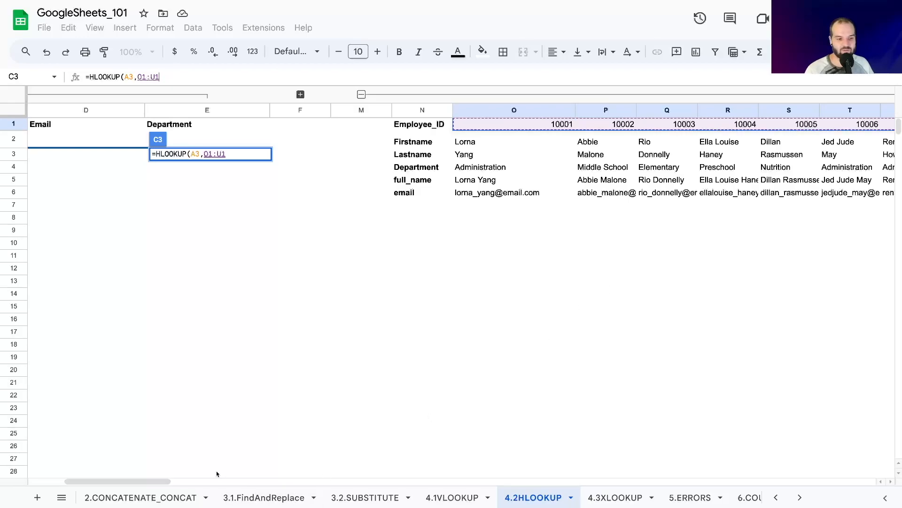
{"action": "left_click_drag", "start_coordinate": [165, 481], "coordinate": [837, 439]}
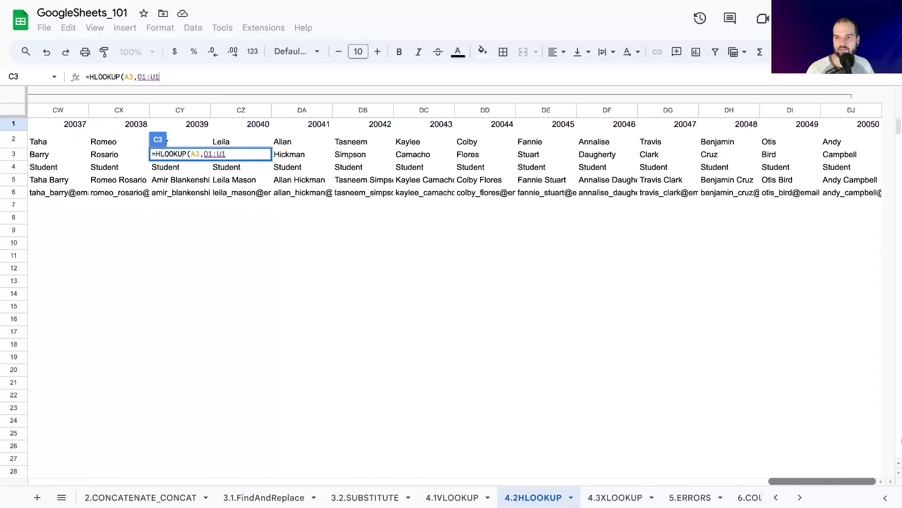
{"action": "left_click", "coordinate": [861, 128], "text": "shift"}
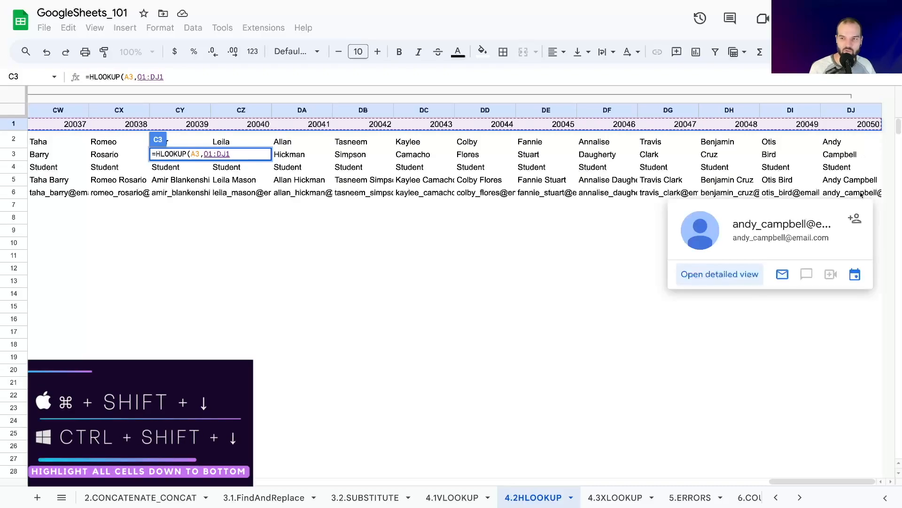
{"action": "key", "text": "ctrl+shift+Down"}
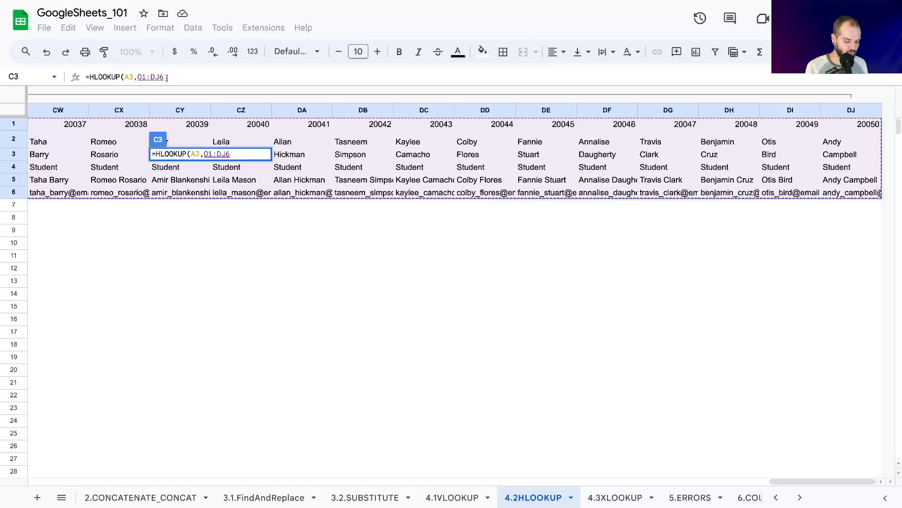
{"action": "key", "text": "F4"}
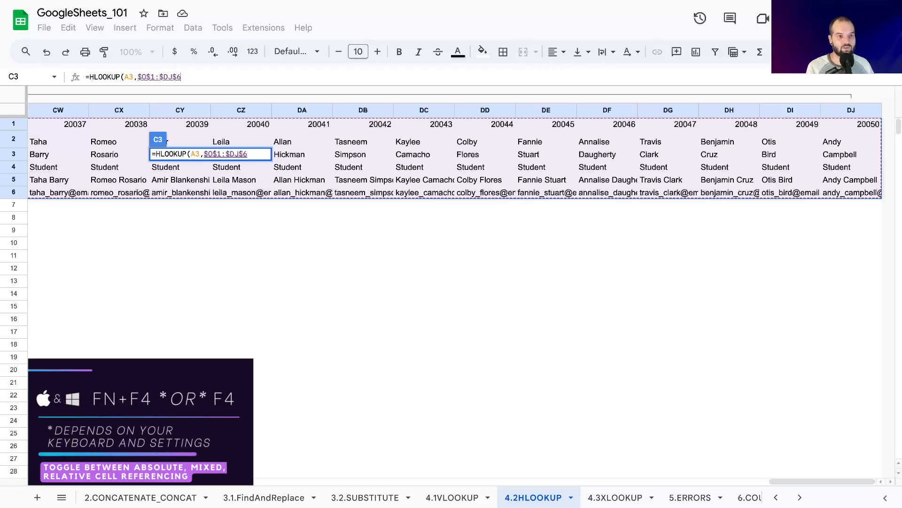
{"action": "left_click", "coordinate": [149, 77]}
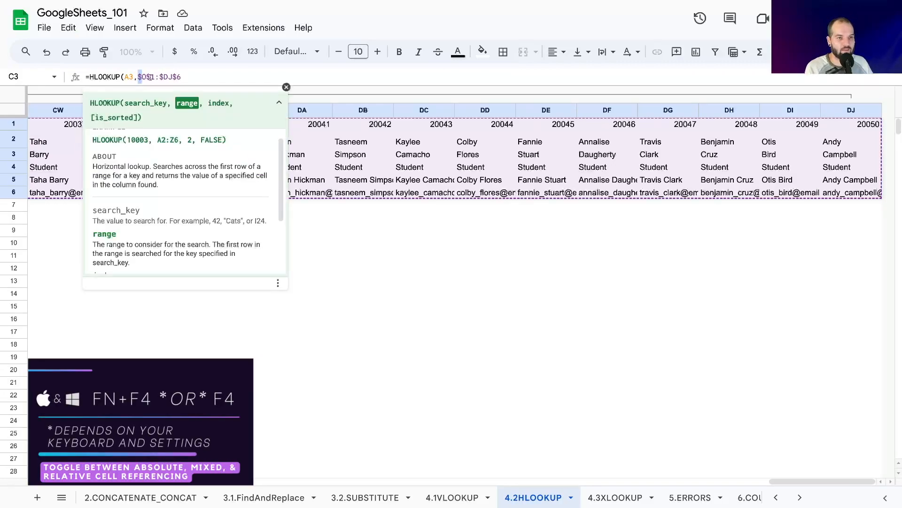
{"action": "key", "text": "End"}
{"action": "type", "text": ","}
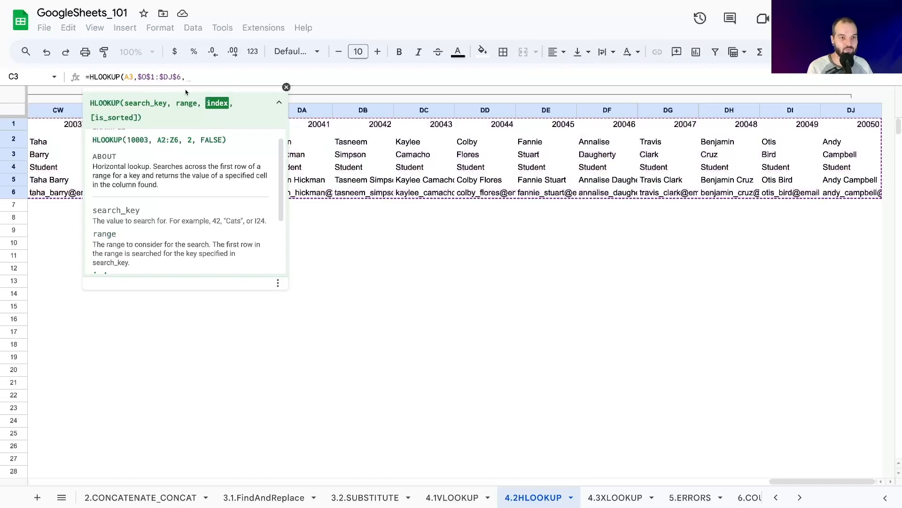
- Remove all dollar signs from the HLOOKUP range so it reads O1:DJ6 with relative references
{"action": "left_click_drag", "start_coordinate": [796, 482], "coordinate": [56, 482]}
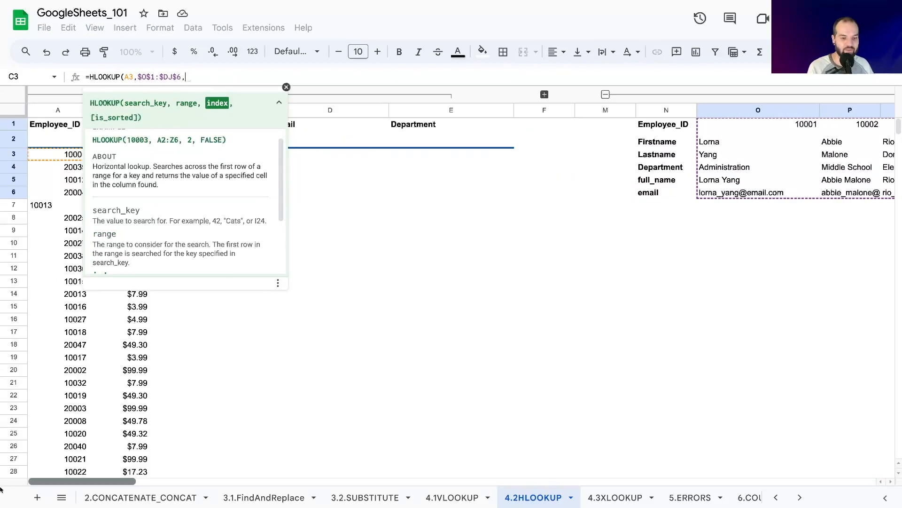
{"action": "left_click", "coordinate": [190, 76]}
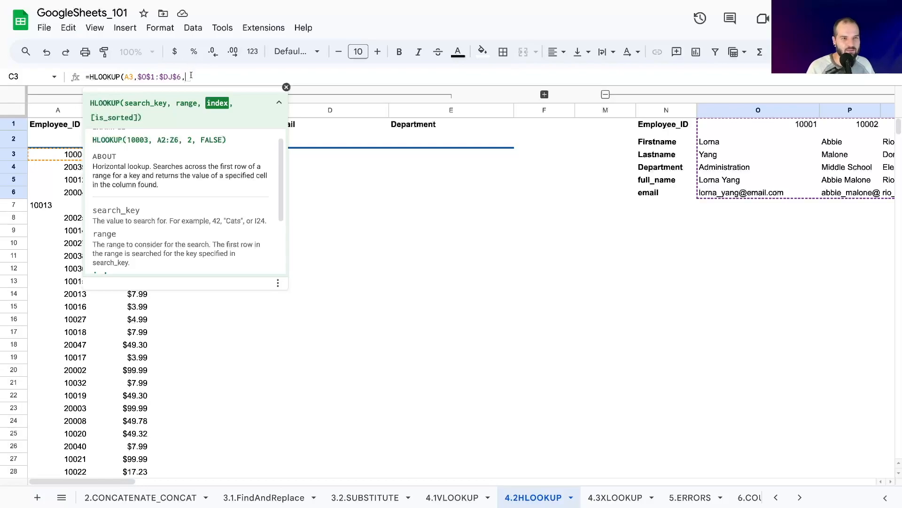
{"action": "left_click", "coordinate": [141, 77]}
{"action": "key", "text": "BackSpace"}
{"action": "left_click", "coordinate": [146, 77]}
{"action": "key", "text": "BackSpace"}
{"action": "left_click", "coordinate": [154, 77]}
{"action": "key", "text": "BackSpace"}
{"action": "left_click", "coordinate": [161, 76]}
{"action": "key", "text": "BackSpace"}
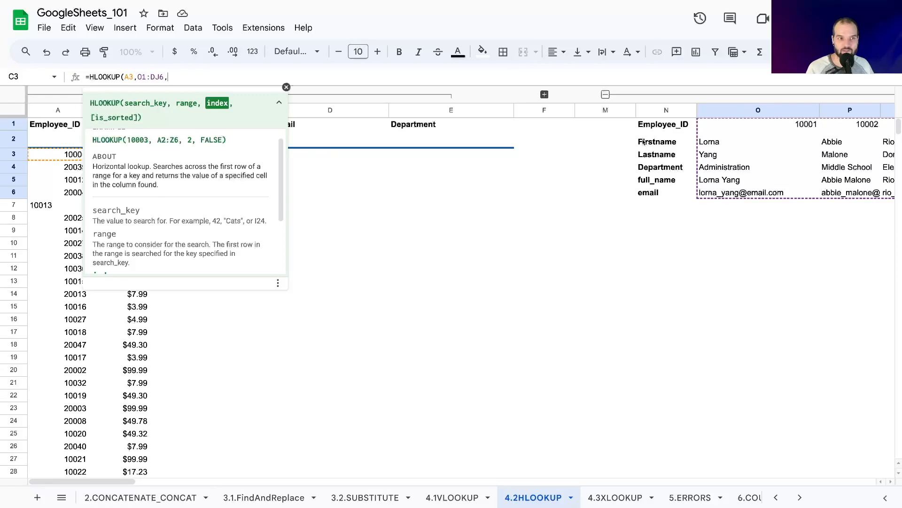
- Complete the C3 HLOOKUP formula with row index 5 and FALSE for an exact match
{"action": "type", "text": "5"}
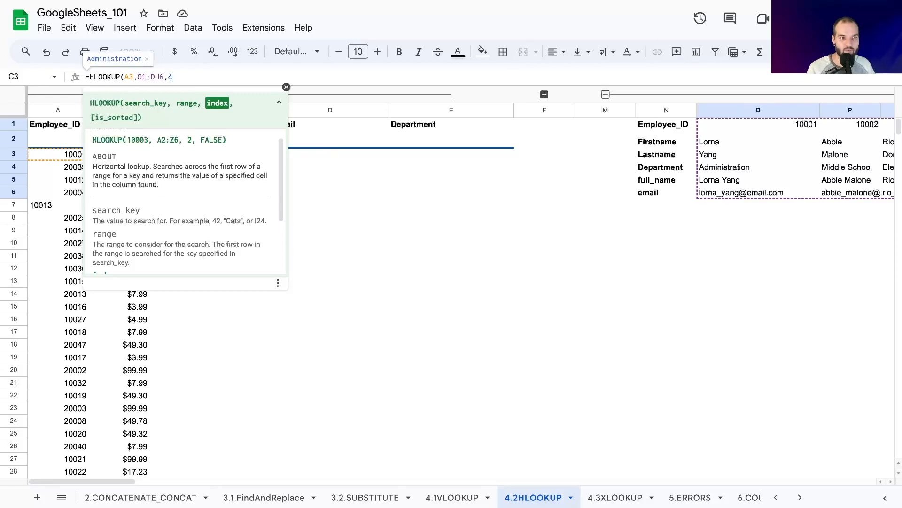
{"action": "type", "text": ","}
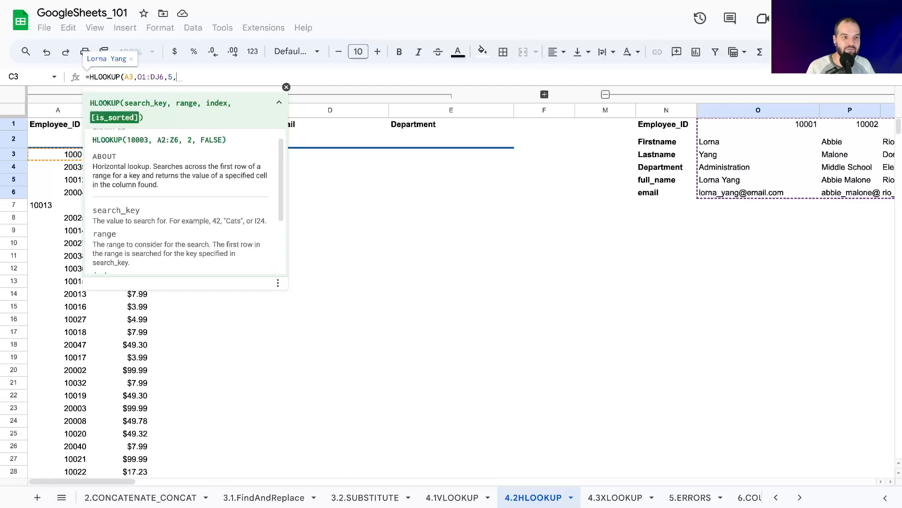
{"action": "type", "text": "FALSE)"}
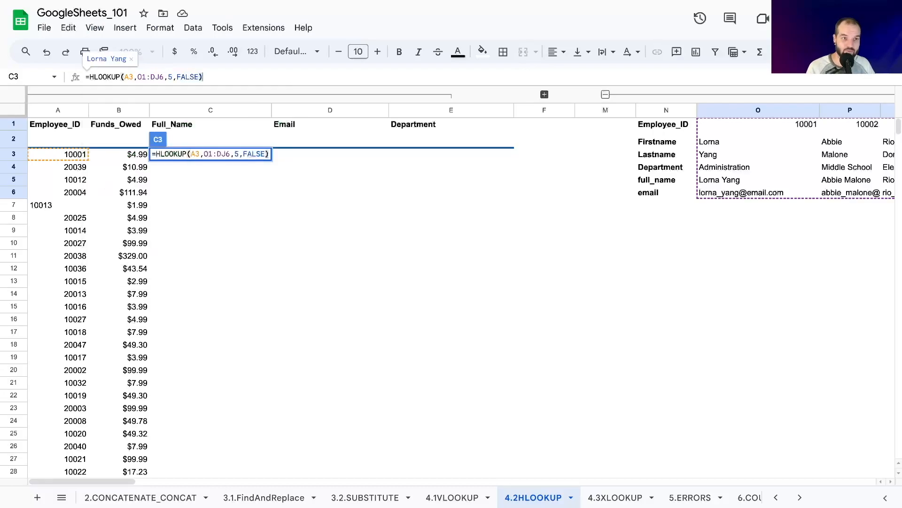
{"action": "key", "text": "Return"}
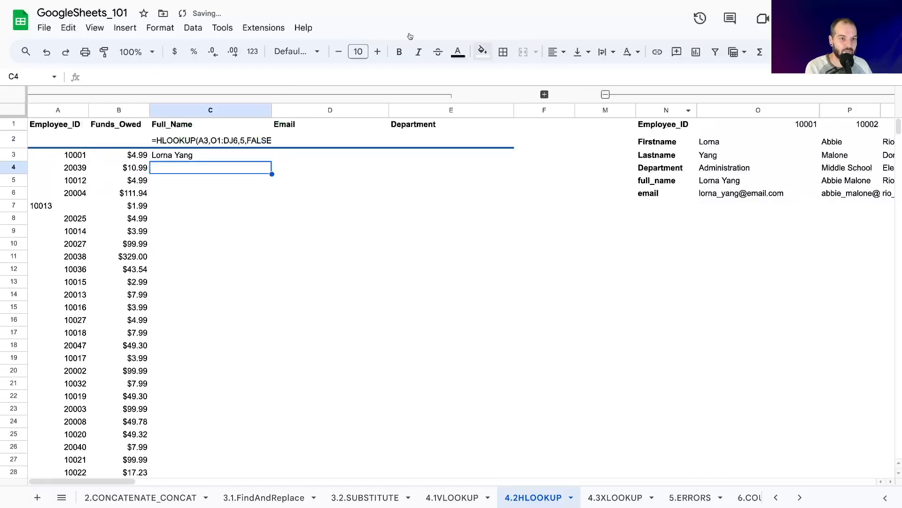
- Fill the relative-range HLOOKUP formula from C3 down through C15 and reject the suggested formula correction
{"action": "left_click", "coordinate": [179, 161]}
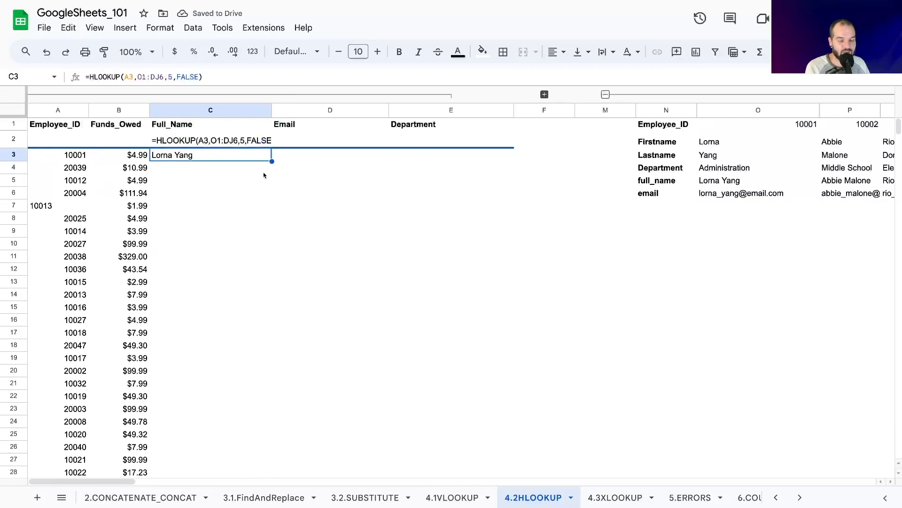
{"action": "left_click_drag", "start_coordinate": [272, 161], "coordinate": [254, 300]}
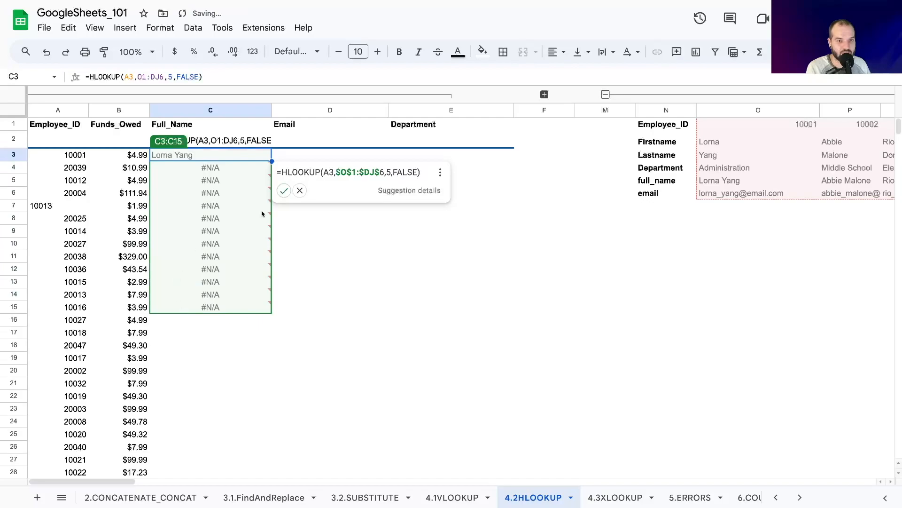
{"action": "mouse_move", "coordinate": [305, 181]}
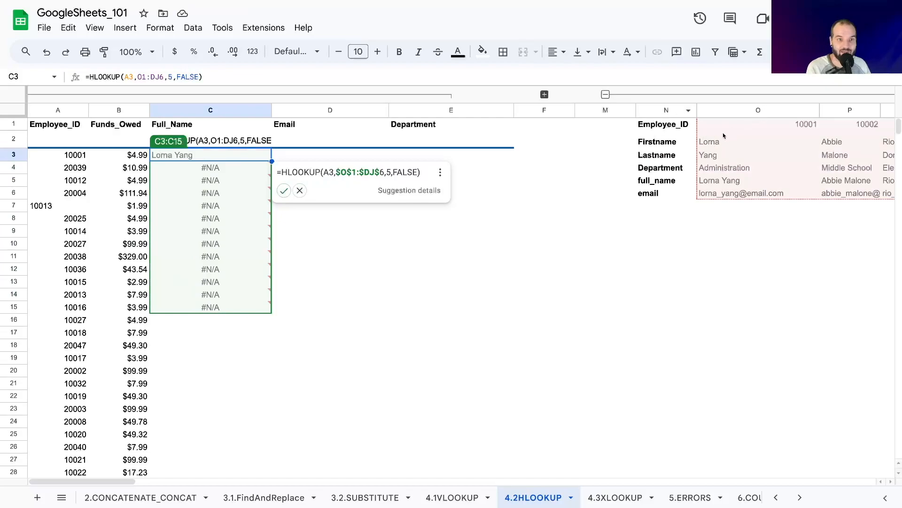
{"action": "left_click", "coordinate": [299, 191]}
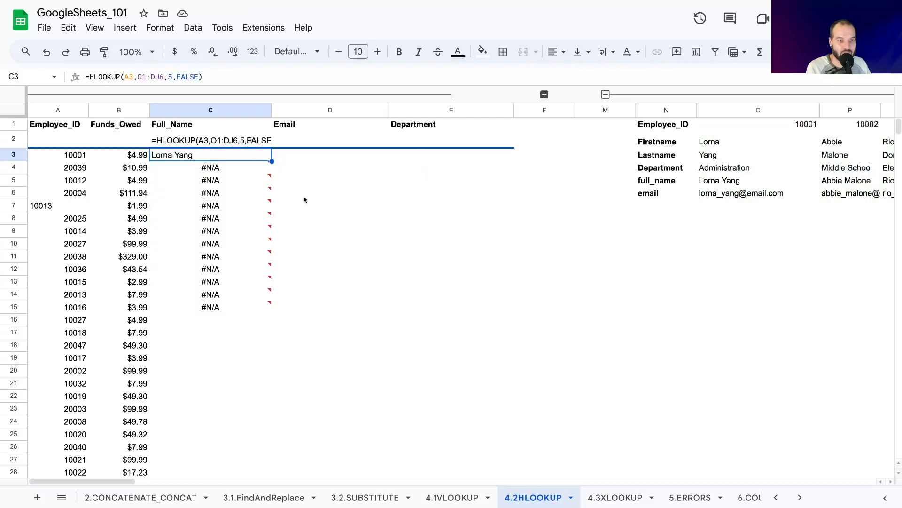
- Compare the lookup ranges used by the HLOOKUP formulas in C3, C4, C5 and C15
{"action": "left_click", "coordinate": [304, 203]}
{"action": "left_click", "coordinate": [189, 164]}
{"action": "left_click", "coordinate": [187, 157]}
{"action": "double_click", "coordinate": [198, 155]}
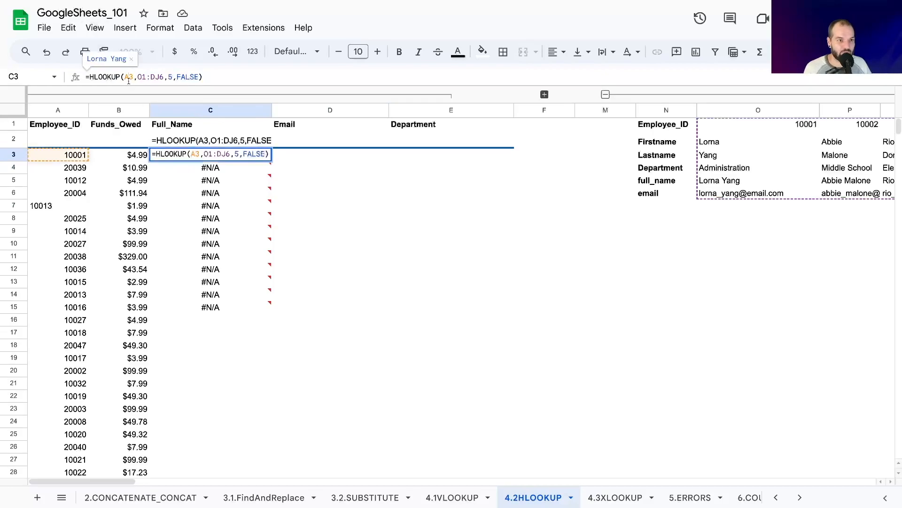
{"action": "left_click", "coordinate": [312, 170]}
{"action": "key", "text": "Left"}
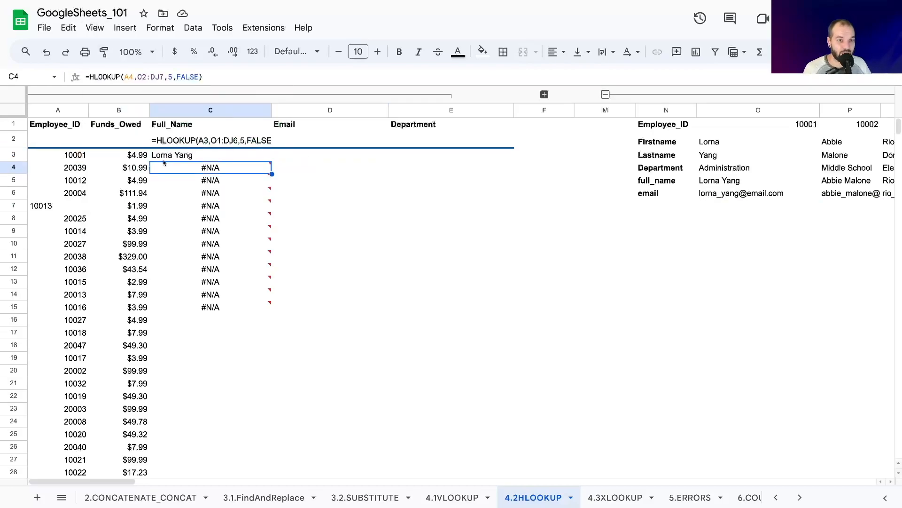
{"action": "double_click", "coordinate": [211, 168]}
{"action": "left_click_drag", "start_coordinate": [190, 167], "coordinate": [254, 167]}
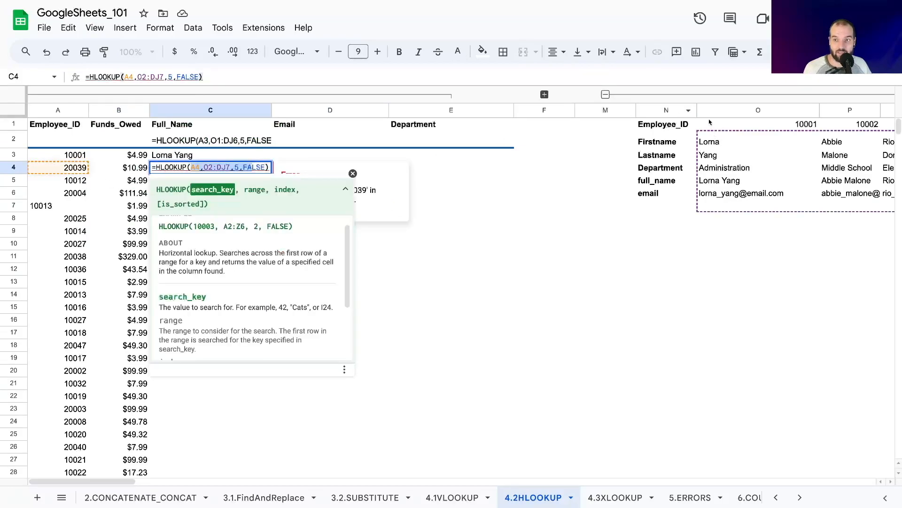
{"action": "left_click", "coordinate": [169, 160]}
{"action": "left_click", "coordinate": [165, 170]}
{"action": "left_click", "coordinate": [170, 183]}
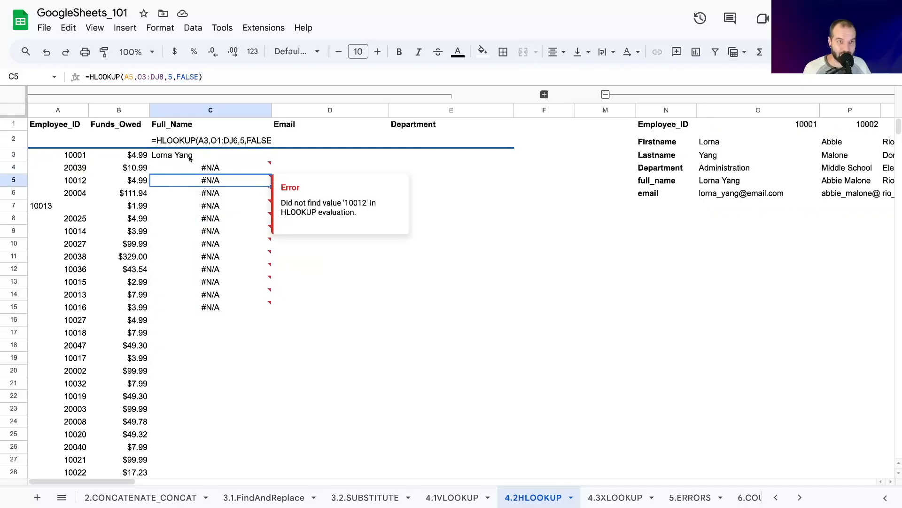
{"action": "double_click", "coordinate": [233, 182]}
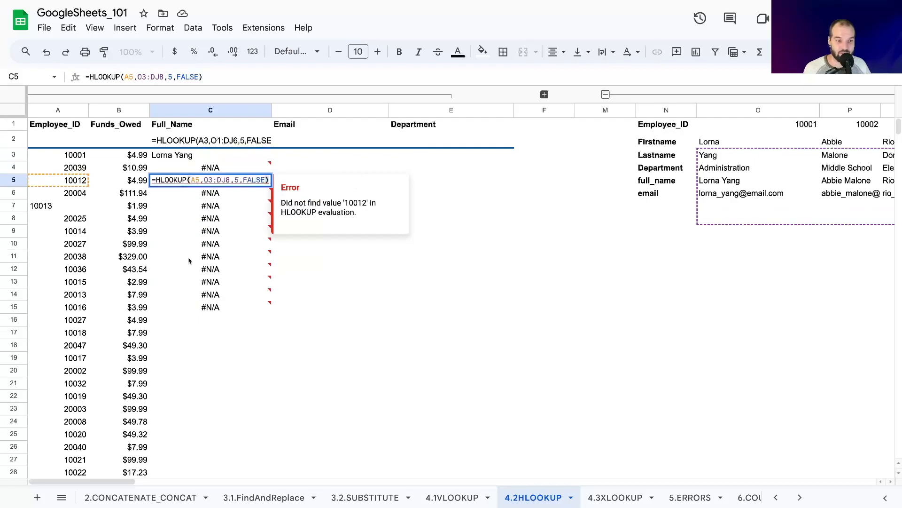
{"action": "left_click", "coordinate": [202, 306]}
{"action": "double_click", "coordinate": [202, 306]}
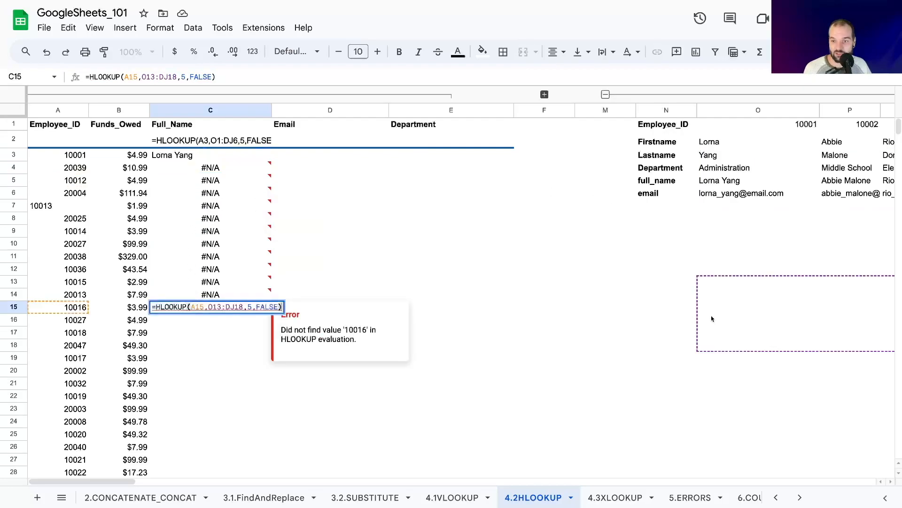
{"action": "left_click", "coordinate": [513, 236]}
- Change the lookup range in the C3 formula to absolute references, $O$1:$DJ$6
{"action": "left_click", "coordinate": [181, 154]}
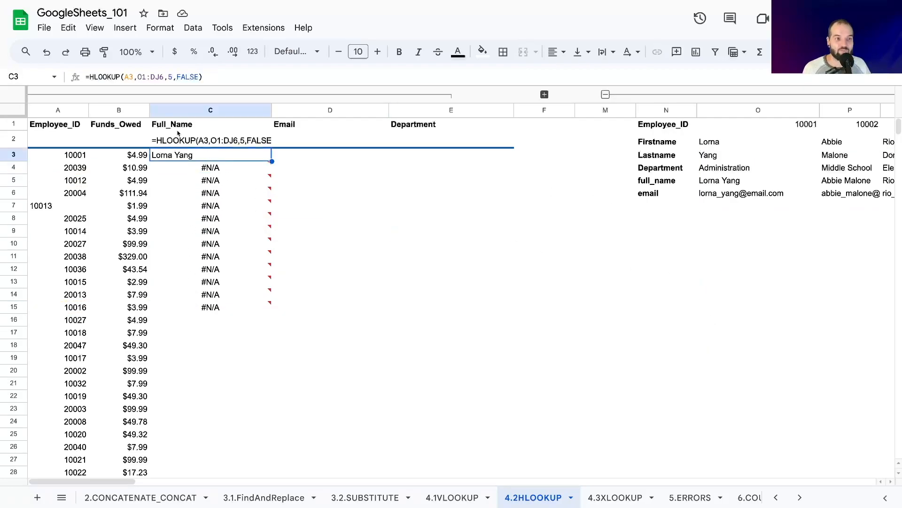
{"action": "left_click", "coordinate": [139, 77]}
{"action": "key", "text": "F4"}
{"action": "left_click_drag", "start_coordinate": [138, 80], "coordinate": [140, 77]}
{"action": "left_click", "coordinate": [146, 77]}
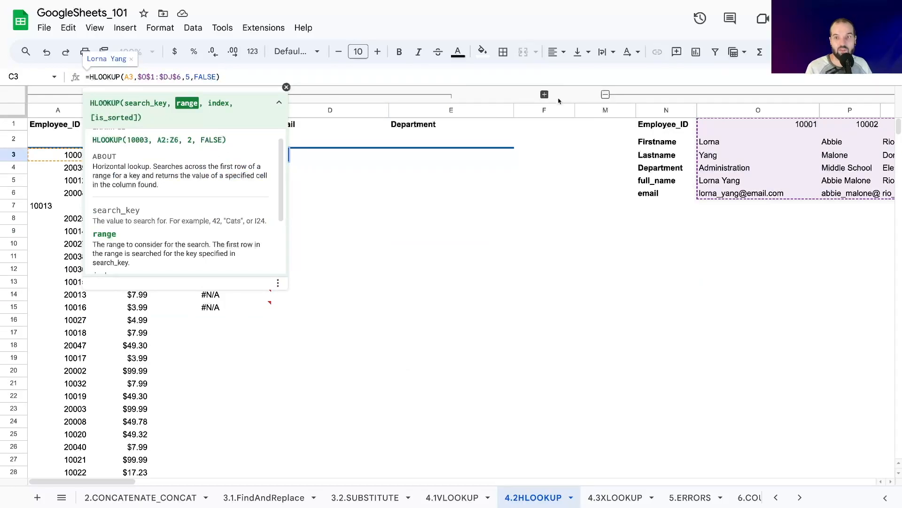
{"action": "left_click", "coordinate": [473, 243]}
- Fill the corrected HLOOKUP formula from C3 down through C15 in the Full_Name column
{"action": "left_click", "coordinate": [235, 156]}
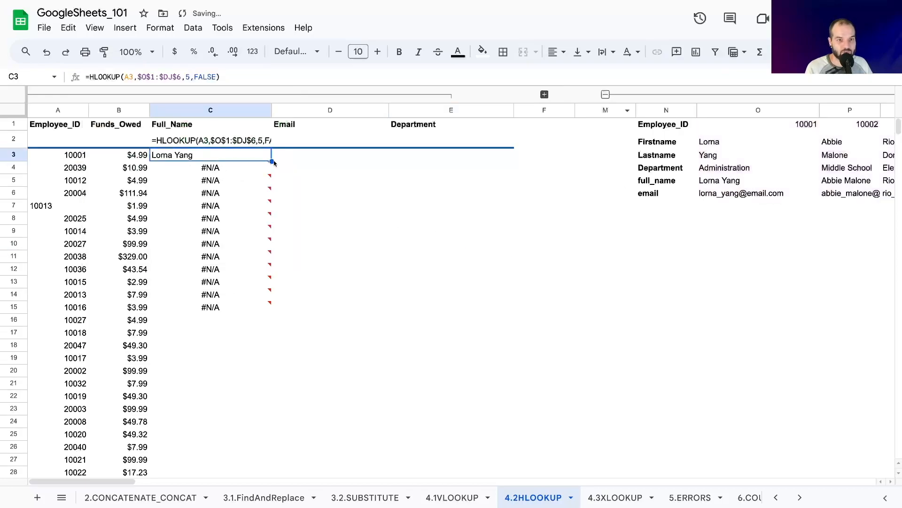
{"action": "left_click_drag", "start_coordinate": [272, 161], "coordinate": [236, 309]}
{"action": "left_click", "coordinate": [234, 345]}
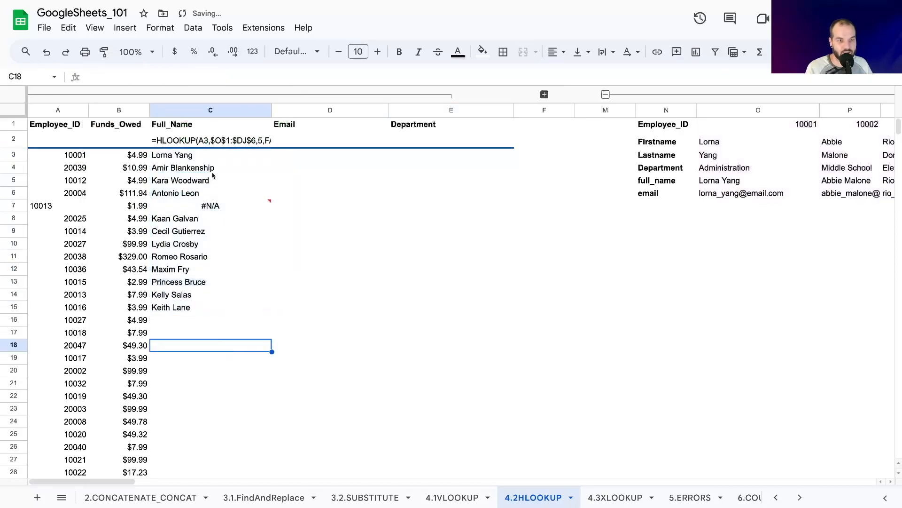
- Change the lookup range in the C3 HLOOKUP formula back to relative references, O1:DJ6
{"action": "left_click", "coordinate": [214, 160]}
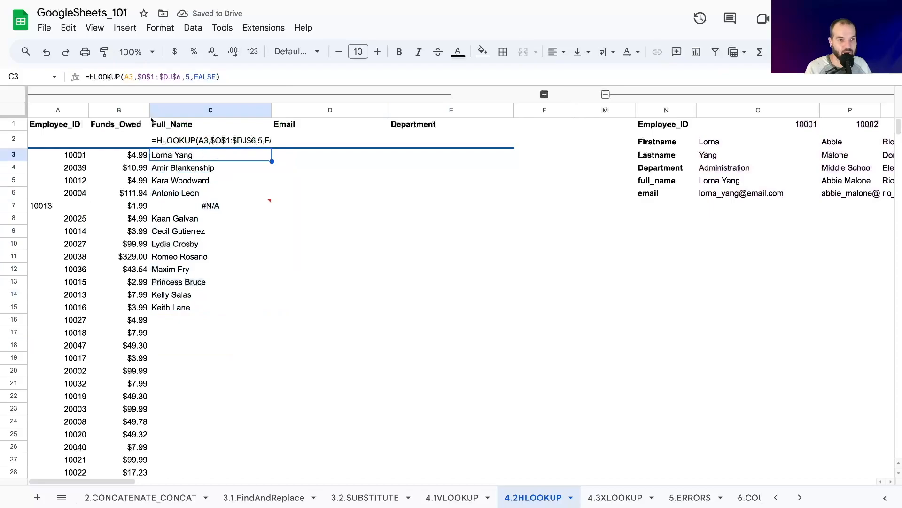
{"action": "key", "text": "super+space"}
{"action": "key", "text": "Escape"}
{"action": "left_click", "coordinate": [298, 161]}
{"action": "left_click", "coordinate": [253, 160]}
{"action": "left_click", "coordinate": [141, 76]}
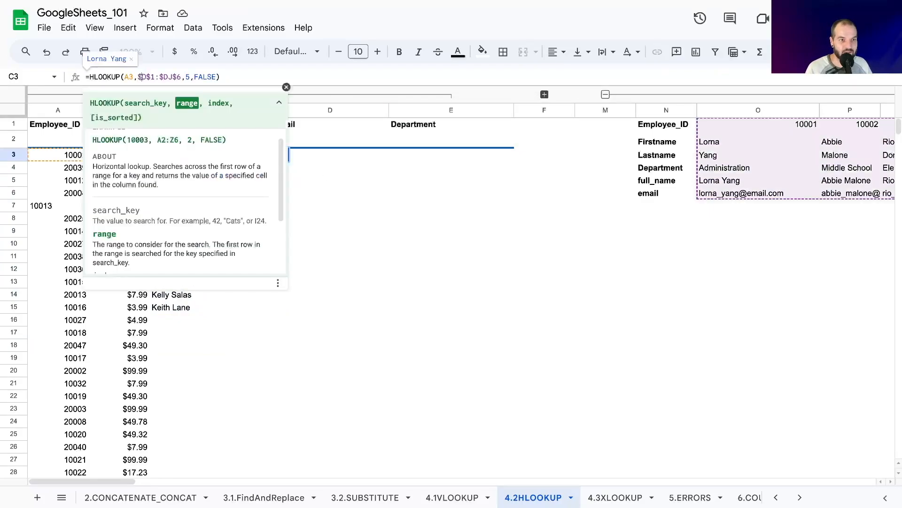
{"action": "key", "text": "BackSpace"}
{"action": "left_click", "coordinate": [145, 77]}
{"action": "key", "text": "BackSpace"}
{"action": "left_click", "coordinate": [154, 76]}
{"action": "key", "text": "BackSpace"}
{"action": "left_click", "coordinate": [164, 76]}
{"action": "key", "text": "BackSpace"}
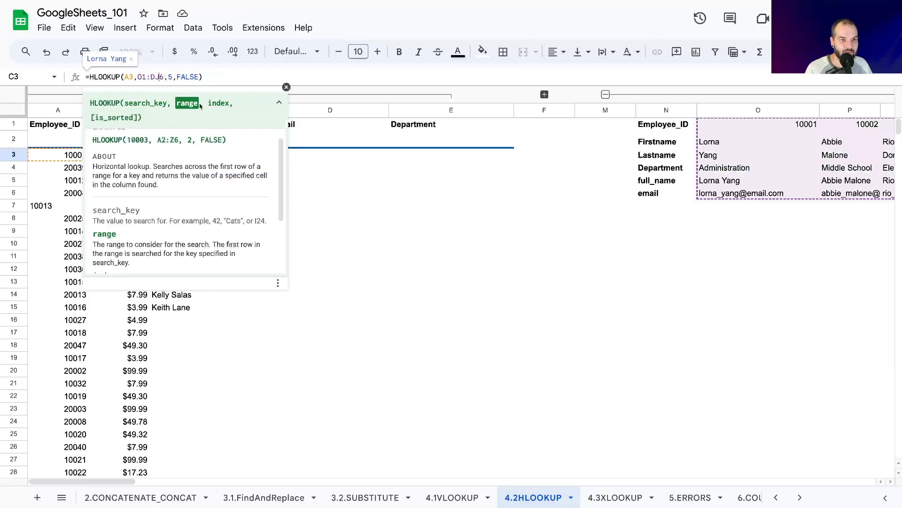
{"action": "left_click", "coordinate": [316, 217]}
- Fill the relative-range formula from C3 across to E3 and inspect the references in D3
{"action": "left_click", "coordinate": [213, 155]}
{"action": "left_click_drag", "start_coordinate": [271, 160], "coordinate": [451, 156]}
{"action": "left_click", "coordinate": [329, 167]}
{"action": "left_click", "coordinate": [325, 155]}
{"action": "double_click", "coordinate": [324, 155]}
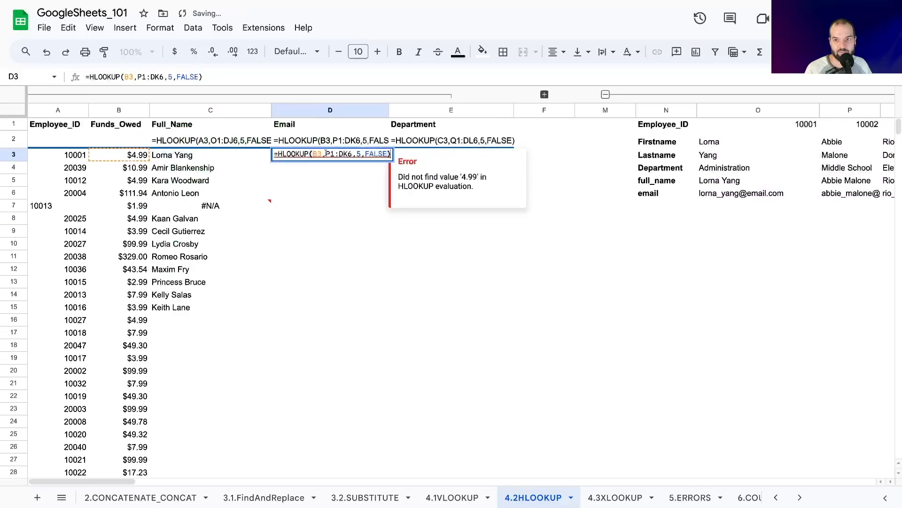
{"action": "left_click", "coordinate": [143, 76]}
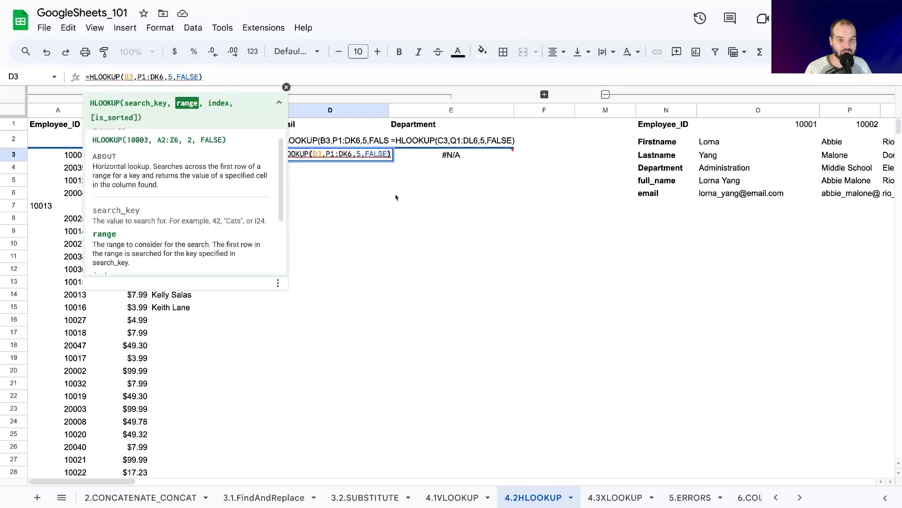
{"action": "left_click", "coordinate": [402, 180]}
- Make the lookup range in the C3 formula absolute again as $O$1:$DJ$6
{"action": "left_click", "coordinate": [216, 156]}
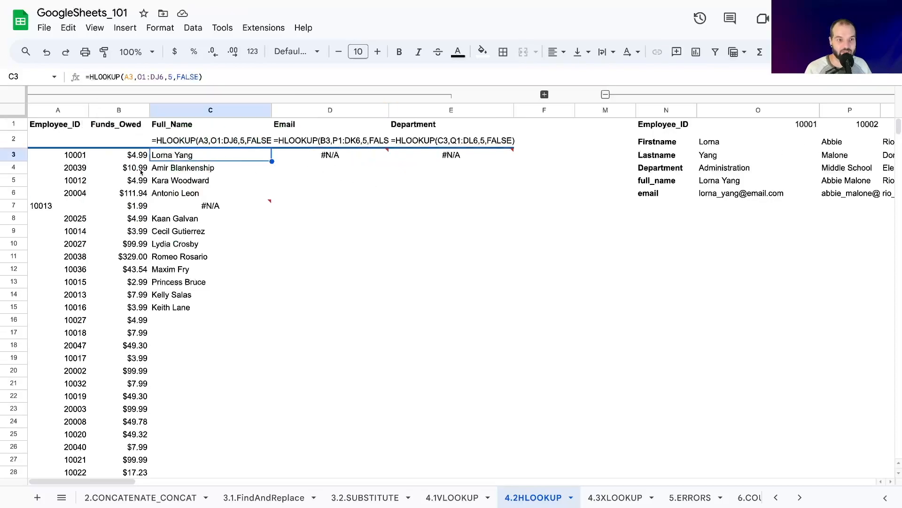
{"action": "left_click", "coordinate": [146, 78]}
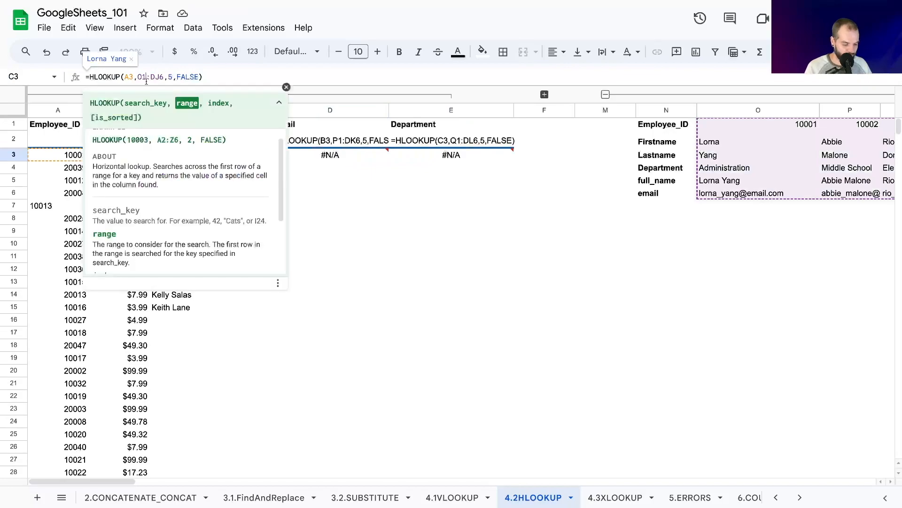
{"action": "key", "text": "F4"}
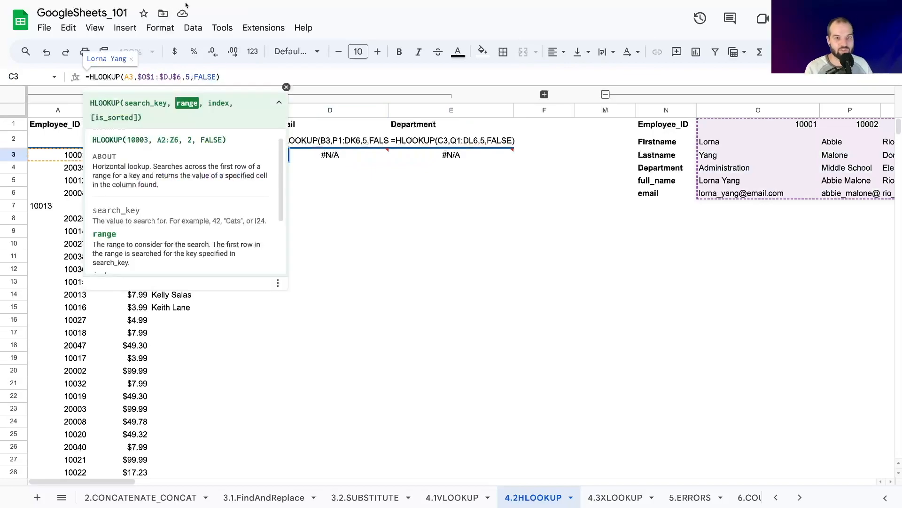
{"action": "key", "text": "Return"}
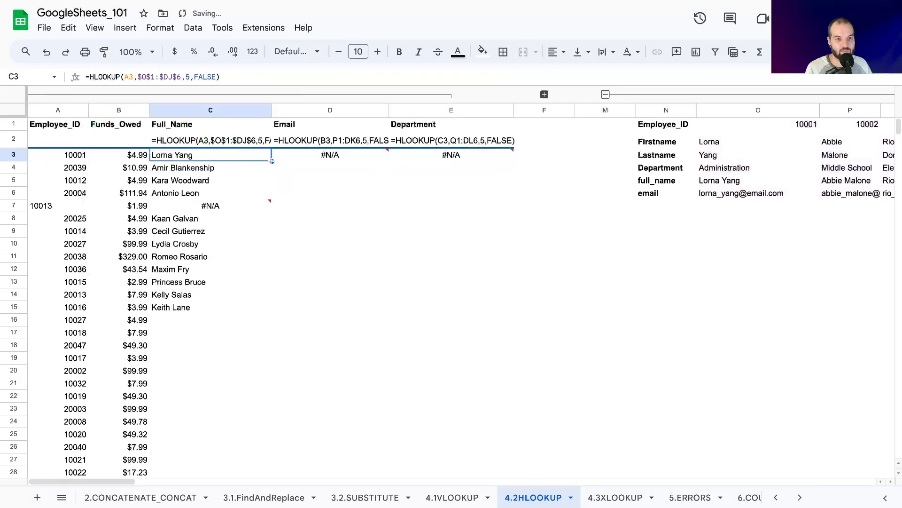
- Fill the absolute-range formula from C3 across to E3 and check which search key D3 and E3 use
{"action": "left_click_drag", "start_coordinate": [272, 161], "coordinate": [475, 160]}
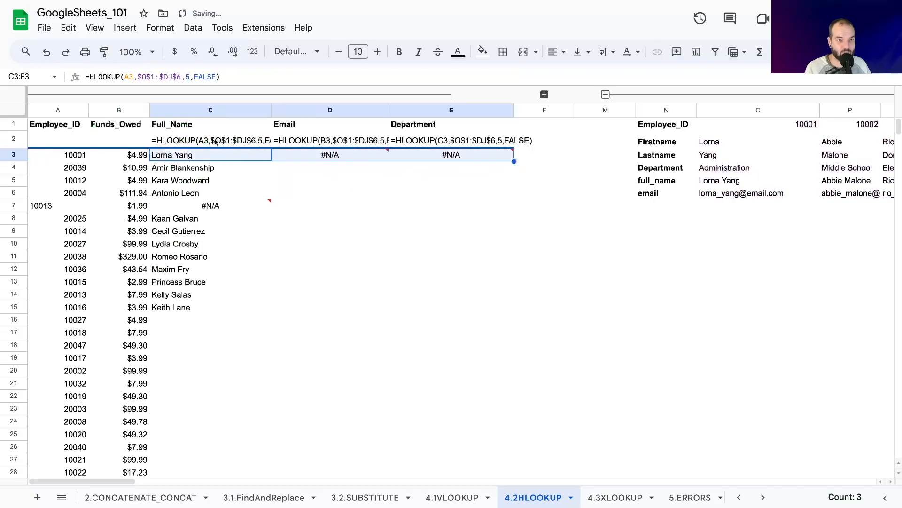
{"action": "left_click", "coordinate": [67, 155]}
{"action": "left_click", "coordinate": [180, 156]}
{"action": "left_click", "coordinate": [326, 152]}
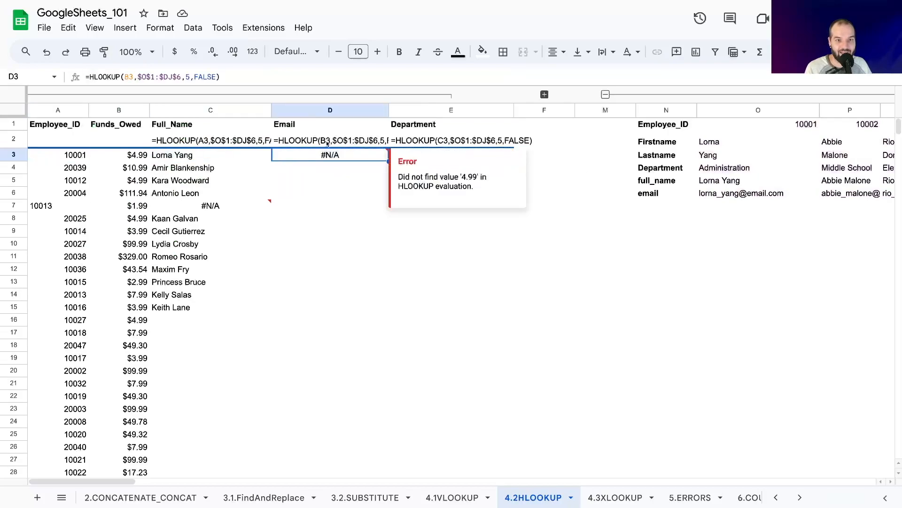
{"action": "double_click", "coordinate": [326, 140]}
{"action": "key", "text": "Return"}
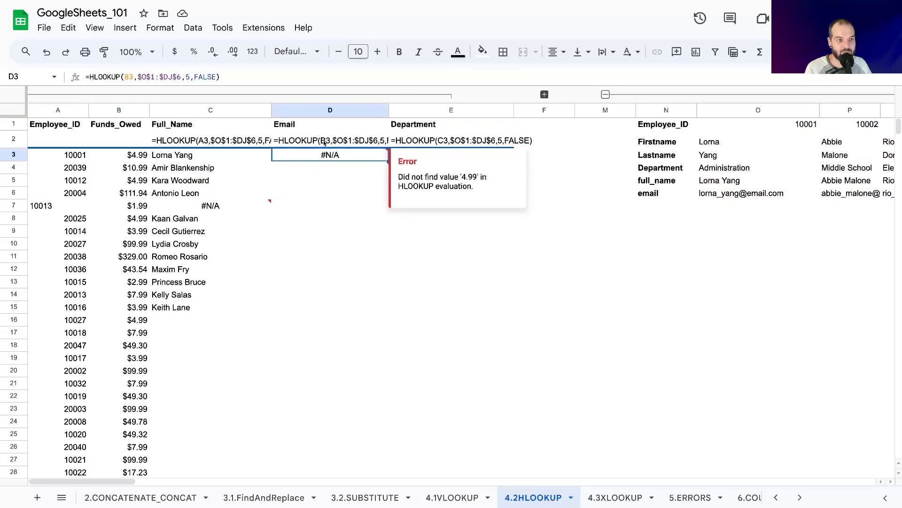
{"action": "double_click", "coordinate": [300, 157]}
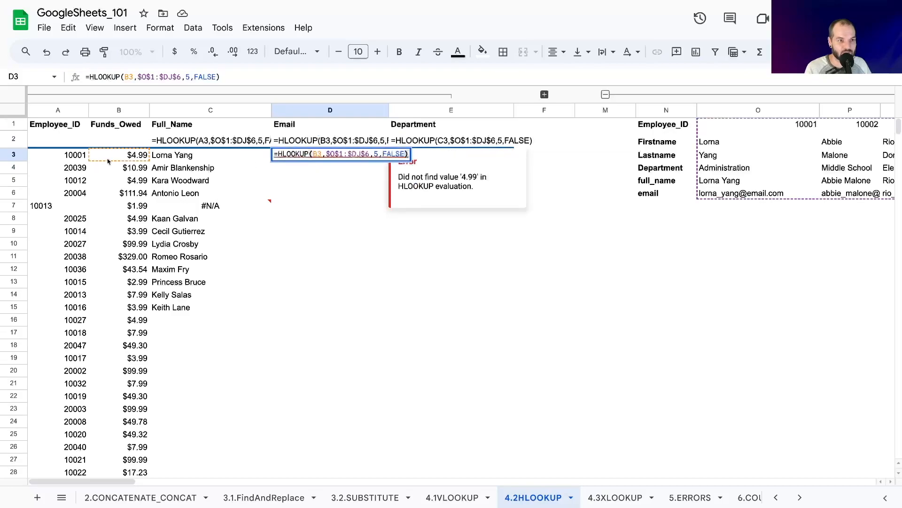
{"action": "left_click", "coordinate": [355, 201]}
{"action": "left_click", "coordinate": [417, 158]}
{"action": "double_click", "coordinate": [417, 159]}
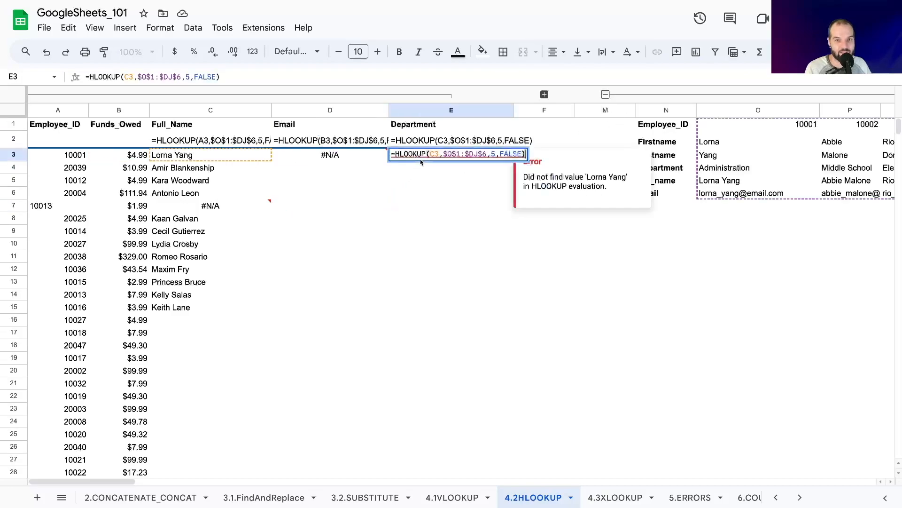
{"action": "left_click", "coordinate": [328, 183]}
- Lock the search key's column in the C3 formula by changing the key to $A3
{"action": "left_click", "coordinate": [232, 154]}
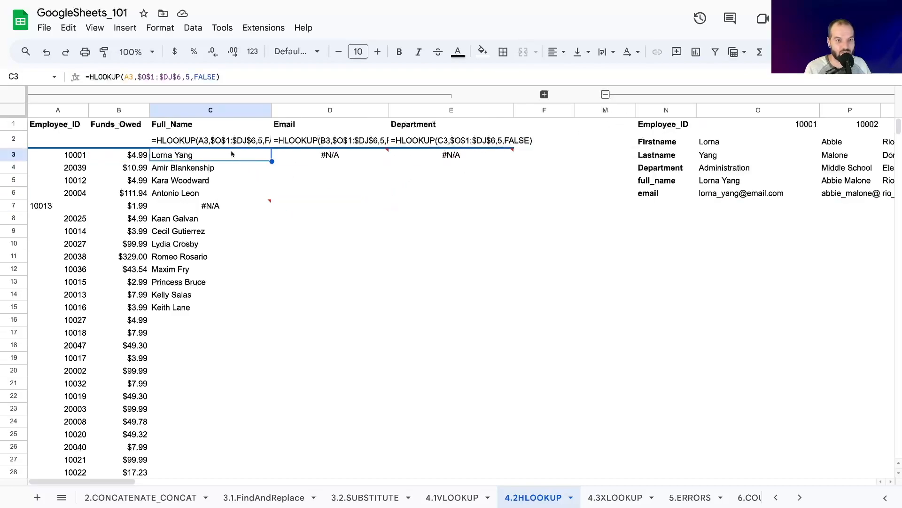
{"action": "left_click", "coordinate": [125, 77]}
{"action": "type", "text": "$"}
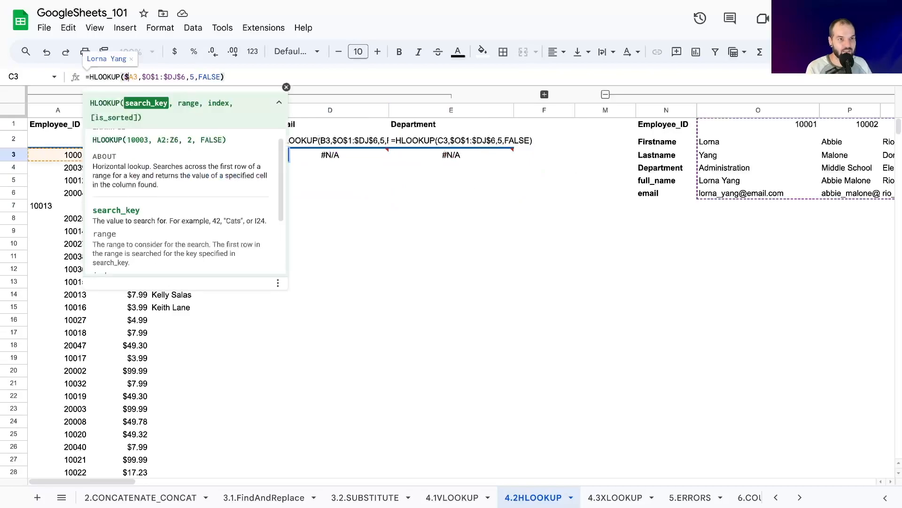
{"action": "left_click", "coordinate": [458, 231]}
{"action": "left_click", "coordinate": [204, 154]}
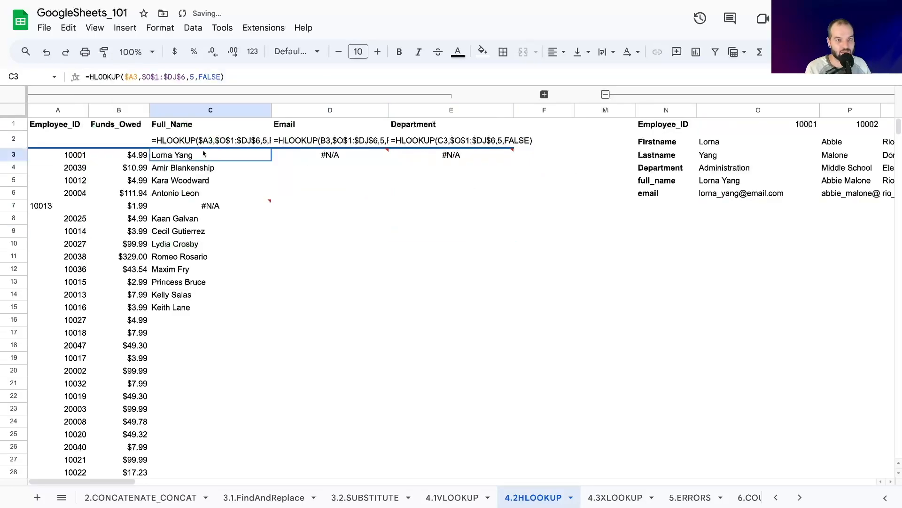
{"action": "left_click", "coordinate": [132, 78]}
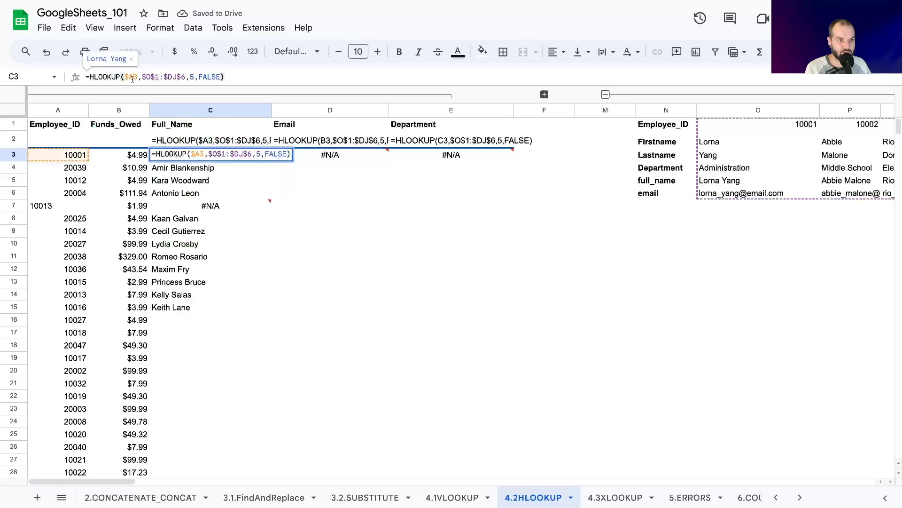
{"action": "left_click_drag", "start_coordinate": [125, 77], "coordinate": [132, 77]}
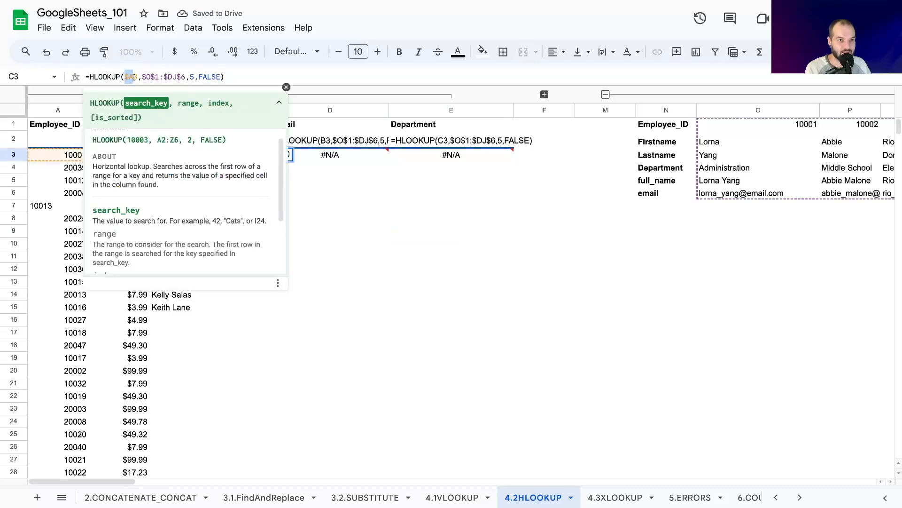
{"action": "left_click", "coordinate": [365, 273]}
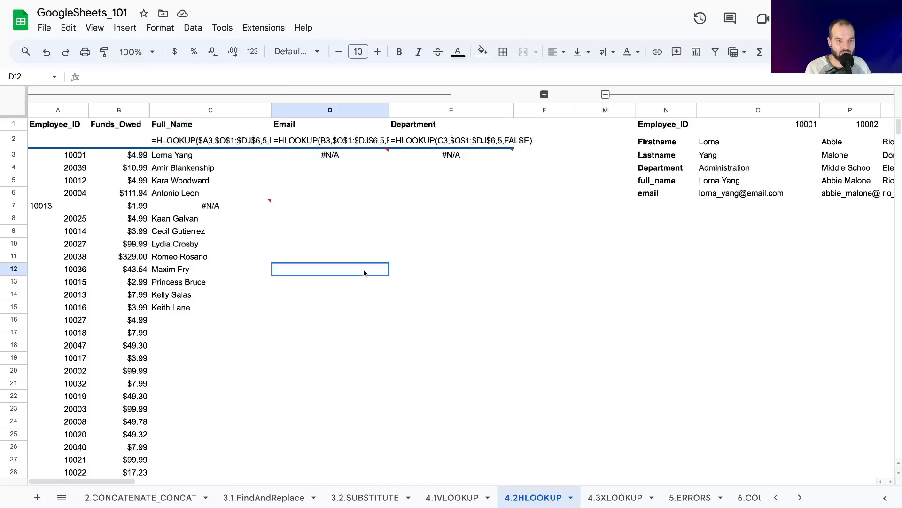
- Fill the C3 formula with the locked search key across to D3 and E3
{"action": "left_click", "coordinate": [230, 159]}
{"action": "left_click_drag", "start_coordinate": [272, 162], "coordinate": [418, 158]}
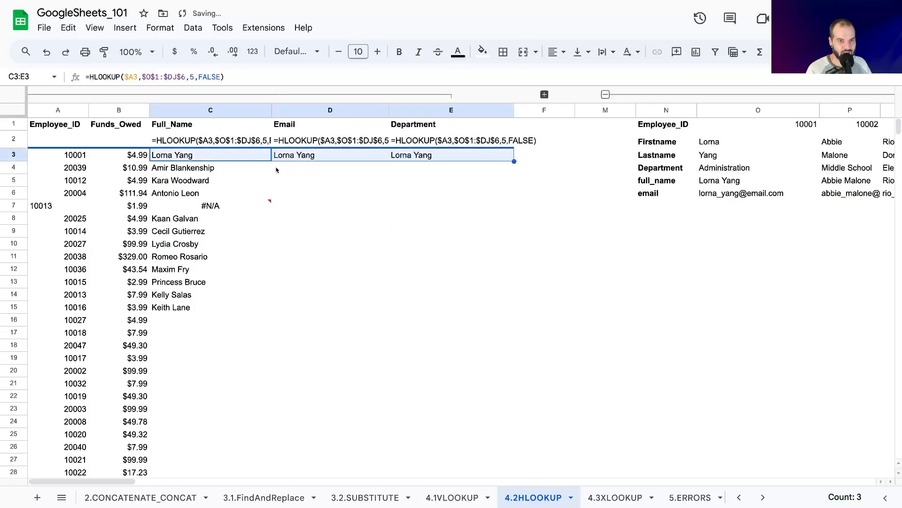
{"action": "left_click", "coordinate": [353, 186]}
{"action": "left_click", "coordinate": [305, 154]}
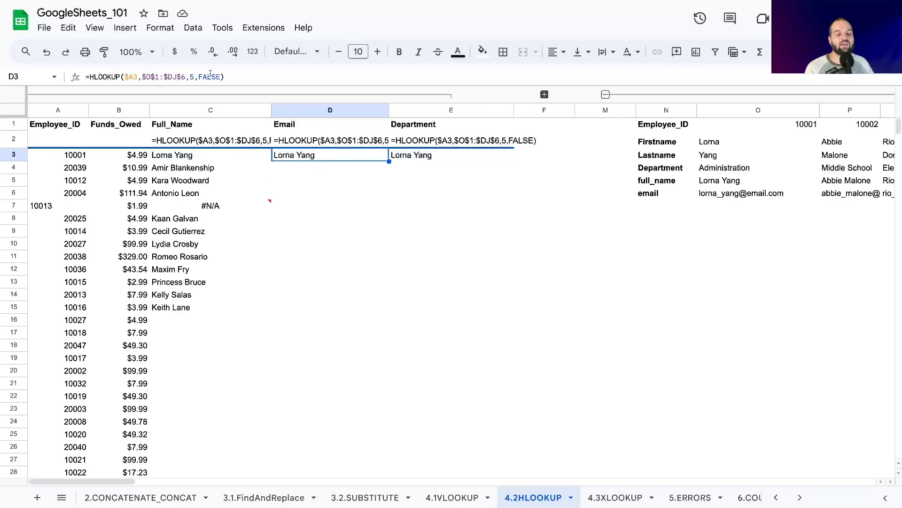
{"action": "key", "text": "BackSpace"}
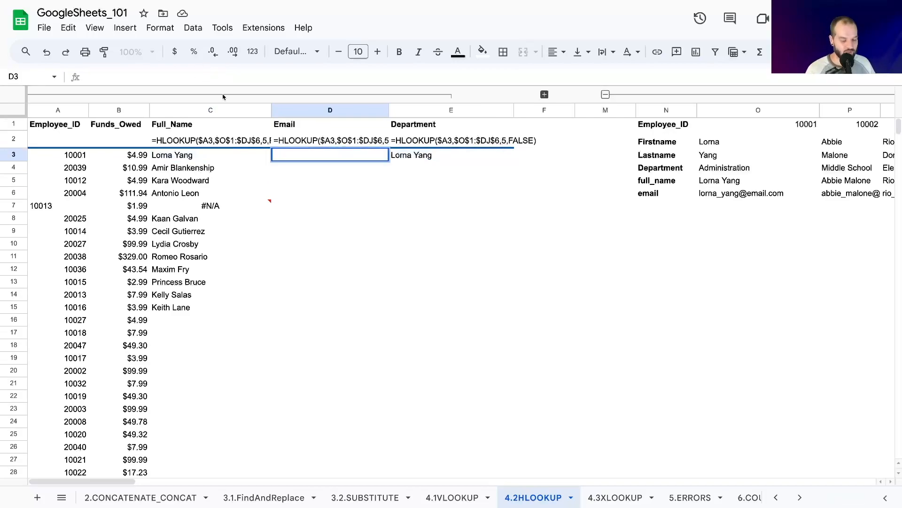
{"action": "key", "text": "Return"}
{"action": "key", "text": "ctrl+z"}
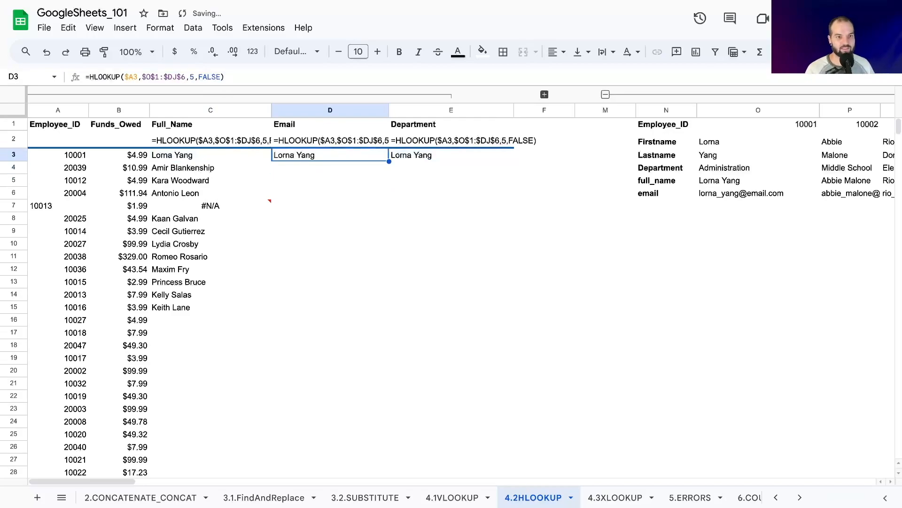
- Set the HLOOKUP row index to 6 in the Email formula in D3 and to 4 in the Department formula in E3
{"action": "double_click", "coordinate": [192, 77]}
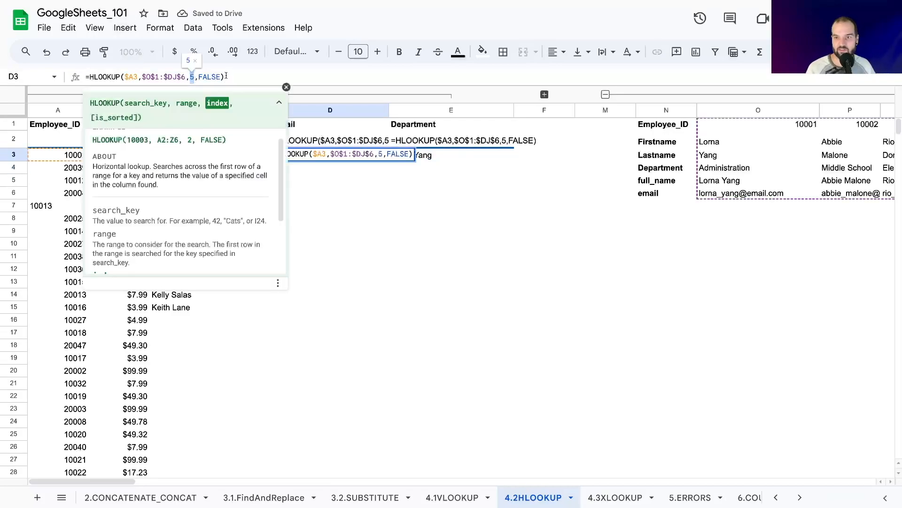
{"action": "type", "text": "6"}
{"action": "key", "text": "Return"}
{"action": "left_click", "coordinate": [425, 158]}
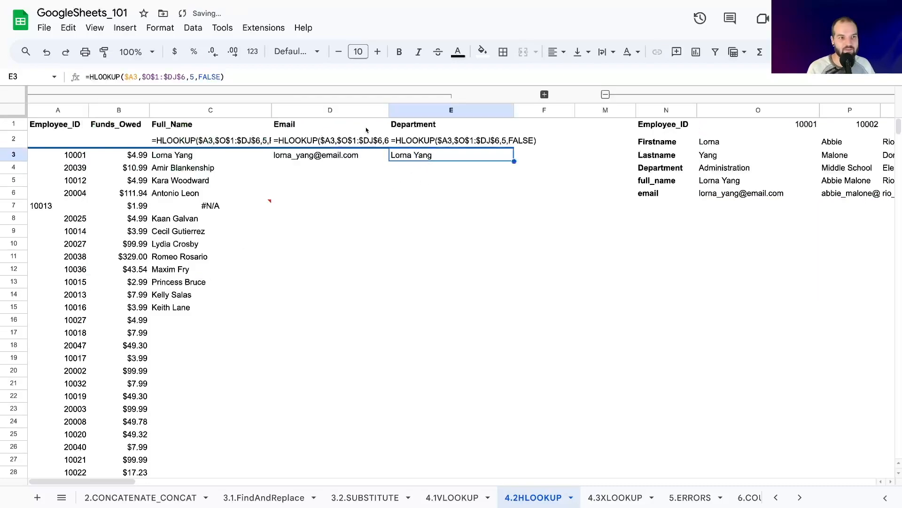
{"action": "double_click", "coordinate": [192, 77]}
{"action": "type", "text": "4"}
{"action": "left_click", "coordinate": [409, 268]}
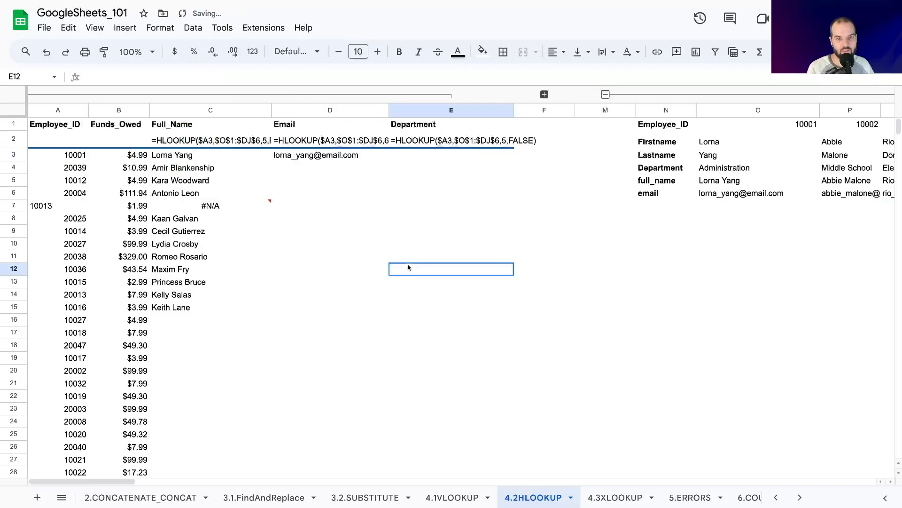
- Fill the C3:E3 formulas down through row 15 and try autofilling the whole C3:E15 range from C3
{"action": "left_click_drag", "start_coordinate": [211, 154], "coordinate": [475, 306]}
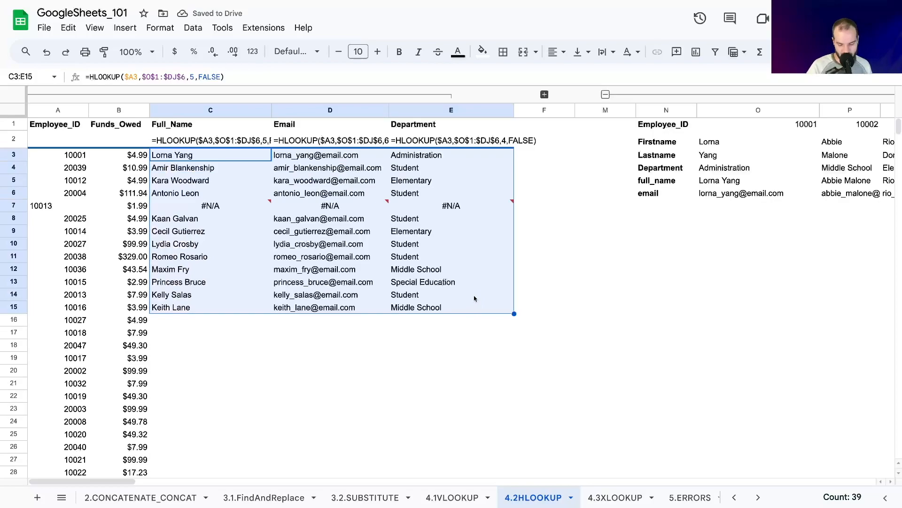
{"action": "key", "text": "ctrl+Return"}
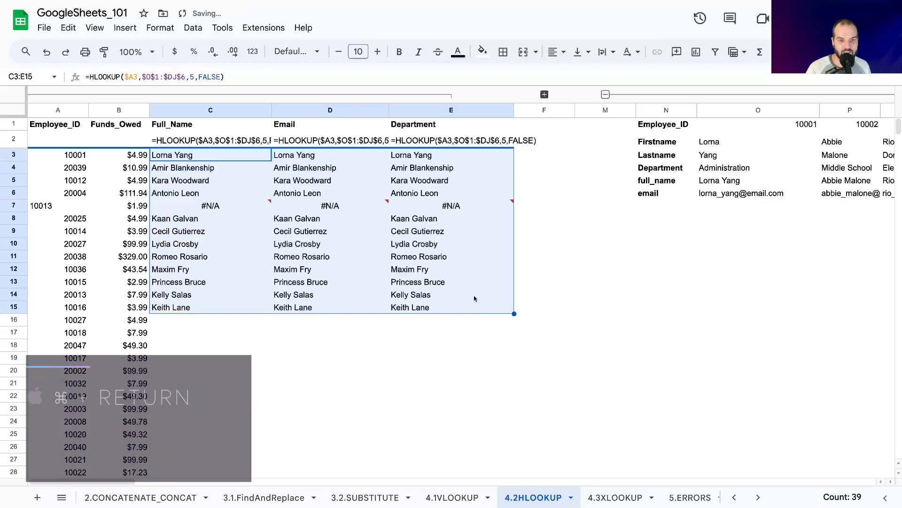
{"action": "key", "text": "ctrl+z"}
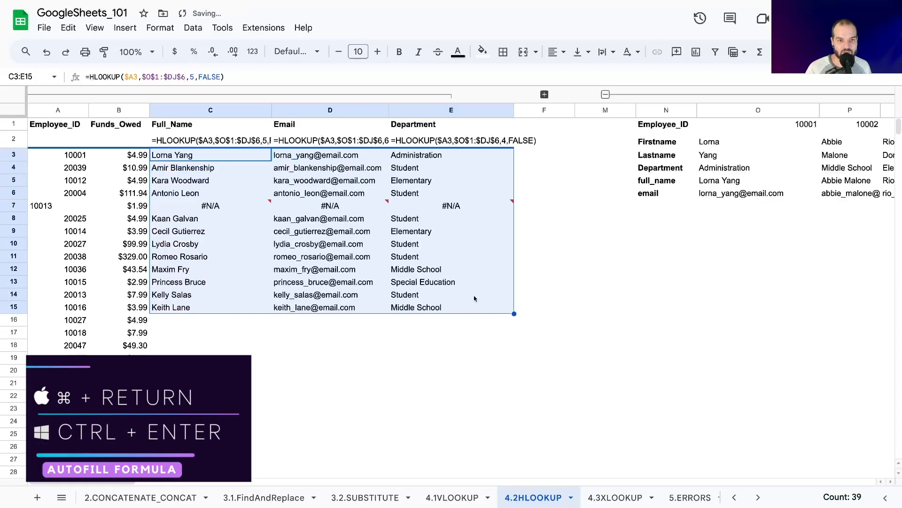
{"action": "key", "text": "ctrl+Return"}
{"action": "key", "text": "ctrl+z"}
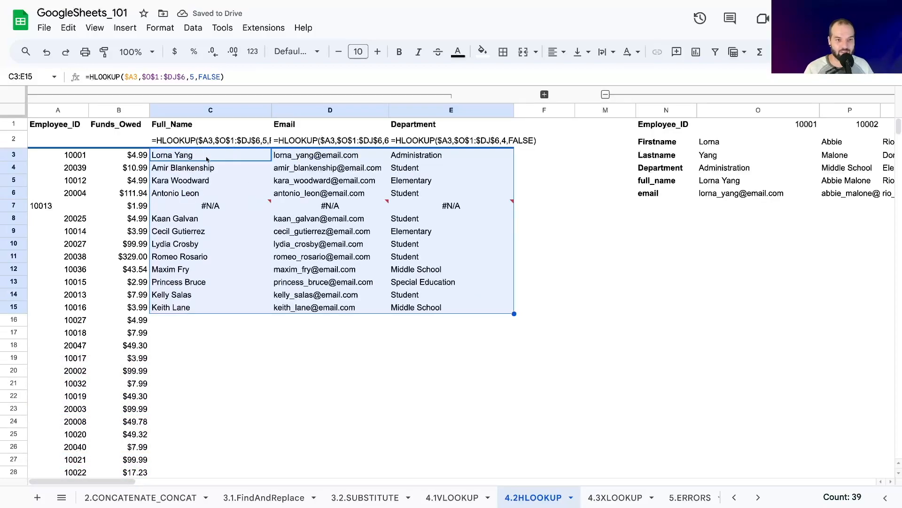
- Select C3:E3 and undo the fill of the Email and Department formulas down to row 15
{"action": "left_click", "coordinate": [212, 180]}
{"action": "left_click_drag", "start_coordinate": [209, 155], "coordinate": [429, 160]}
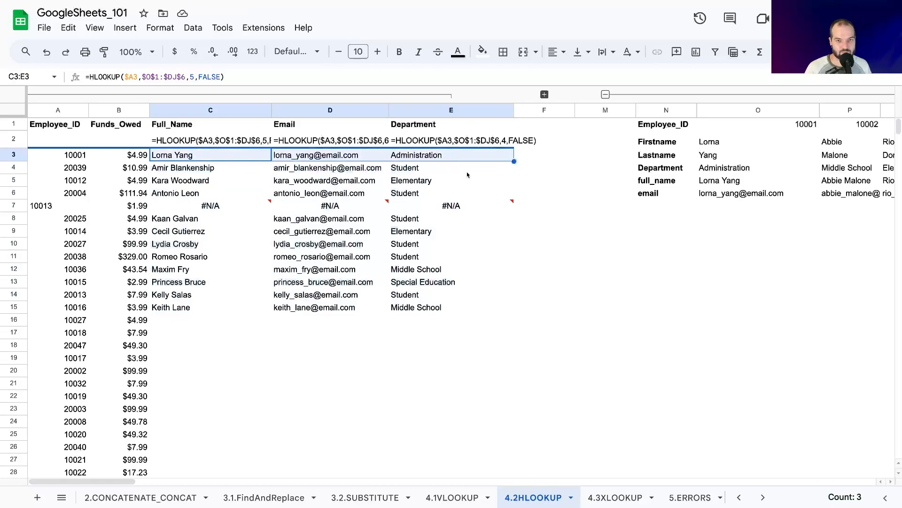
{"action": "key", "text": "ctrl+z"}
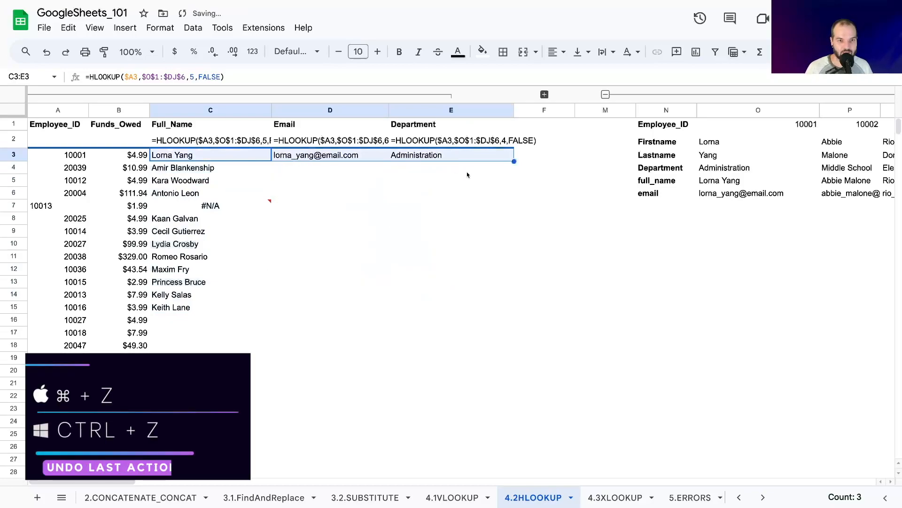
- Extend the selection from C3:E3 down to row 15 and autofill C3:E15 with the HLOOKUP formula
{"action": "key", "text": "ctrl+shift+Down"}
{"action": "key", "text": "ctrl+shift+Up"}
{"action": "key", "text": "ctrl+shift+Down"}
{"action": "key", "text": "ctrl+shift+Up"}
{"action": "key", "text": "ctrl+d"}
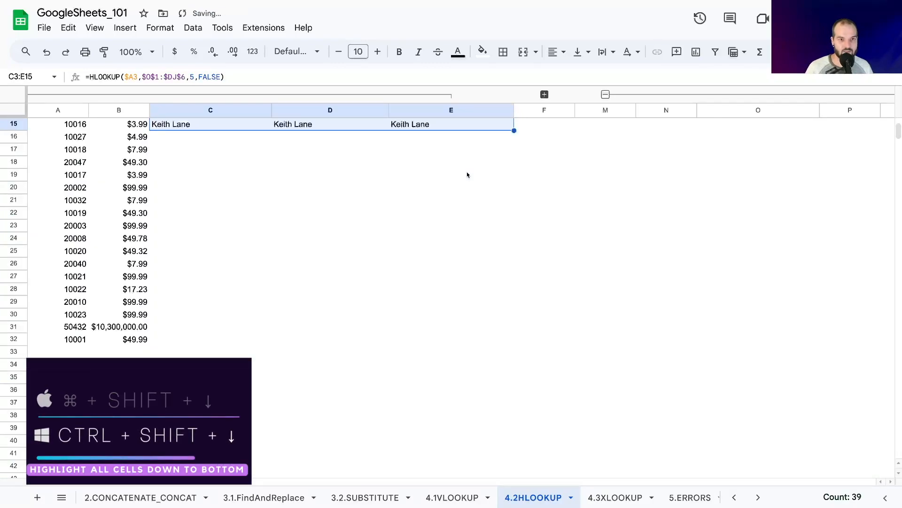
{"action": "scroll", "coordinate": [466, 175], "scroll_direction": "up", "scroll_amount": 5}
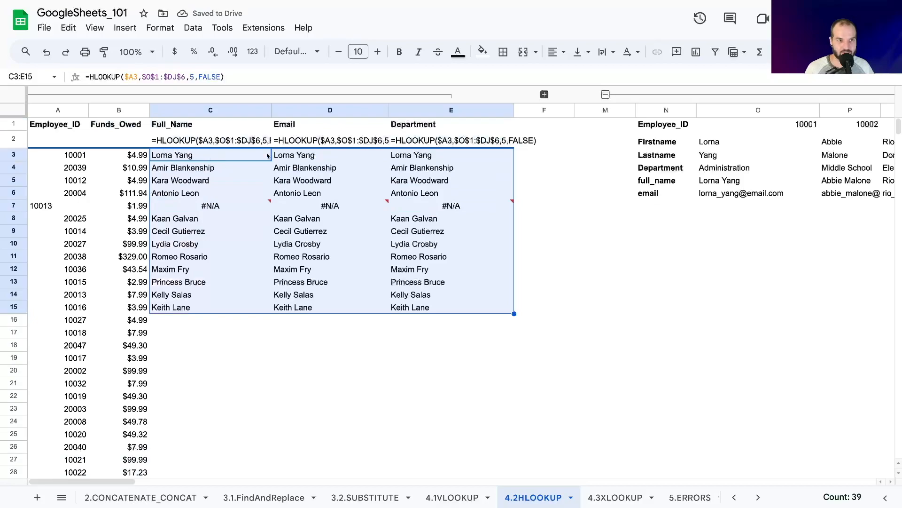
- Undo the autofill that copied the Full_Name HLOOKUP formula across C3:E15
{"action": "key", "text": "Right"}
{"action": "key", "text": "Left"}
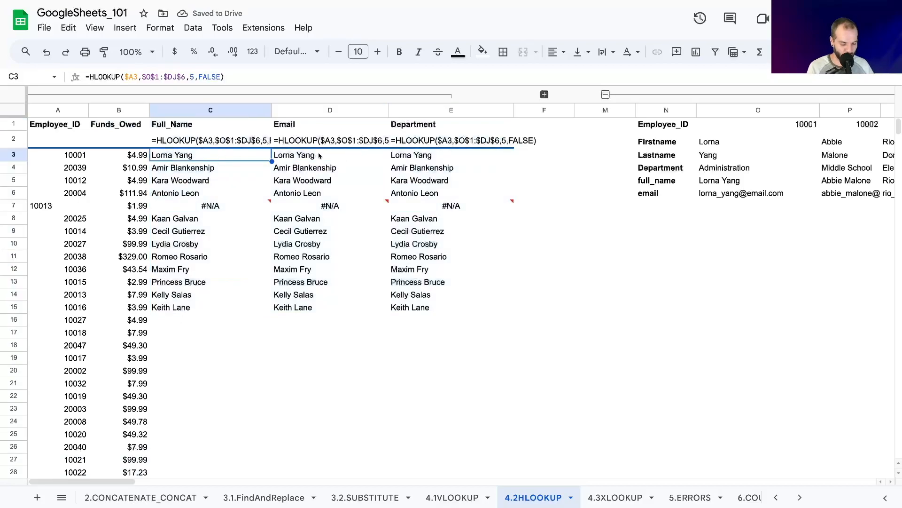
{"action": "key", "text": "super+z"}
{"action": "left_click_drag", "start_coordinate": [251, 370], "coordinate": [248, 359]}
- Fill the Full_Name HLOOKUP formula from C3 down to row 1001
{"action": "left_click", "coordinate": [209, 158]}
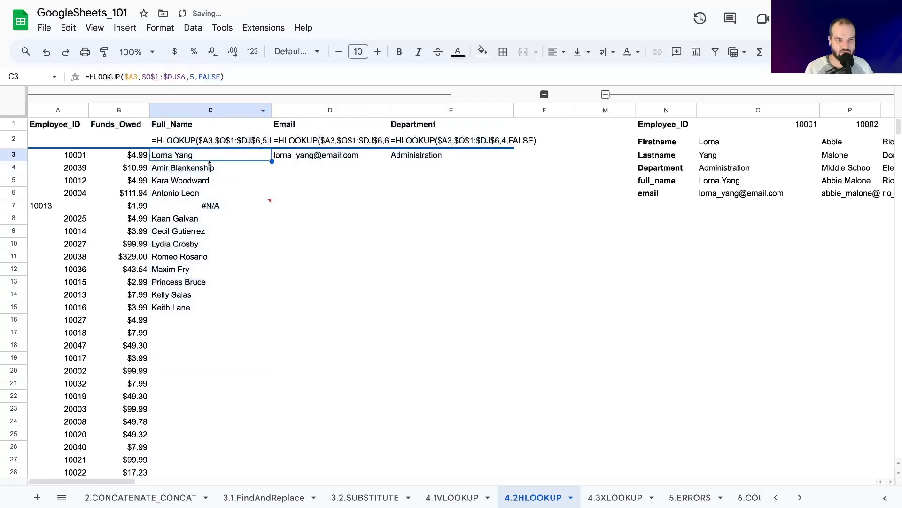
{"action": "key", "text": "super+shift+Down"}
{"action": "key", "text": "super+shift+Down"}
{"action": "key", "text": "super+d"}
{"action": "key", "text": "Up"}
{"action": "key", "text": "Down"}
{"action": "key", "text": "Right"}
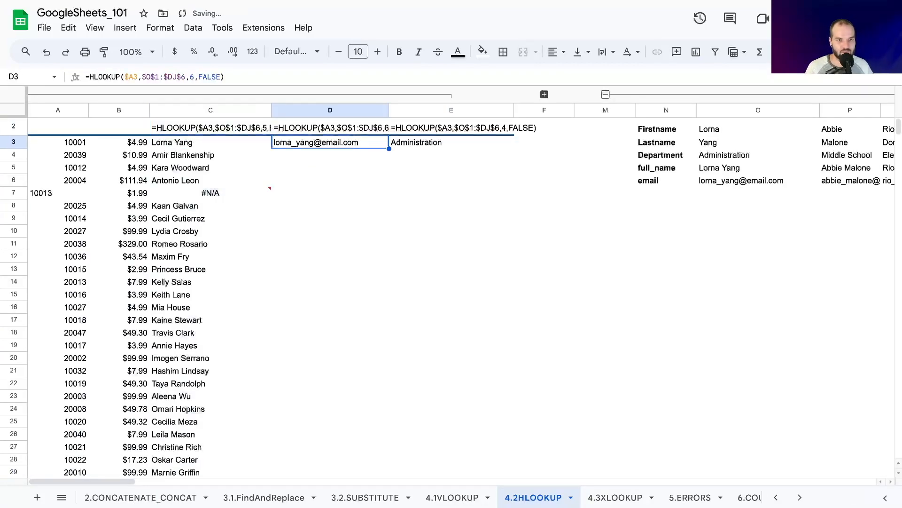
- Fill the Email HLOOKUP formula from D3 down the column to row 1001
{"action": "key", "text": "super+shift+Down"}
{"action": "key", "text": "super+d"}
{"action": "key", "text": "Up"}
{"action": "key", "text": "Down"}
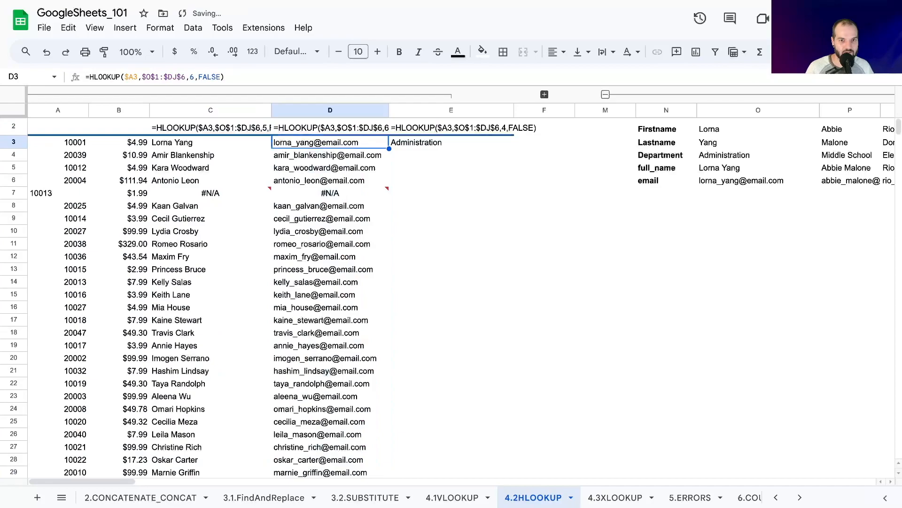
- Autofill the Department HLOOKUP formula from E3 down to E1001 and check the copied formulas in C5 and C4
{"action": "key", "text": "Right"}
{"action": "key", "text": "super+shift+Down"}
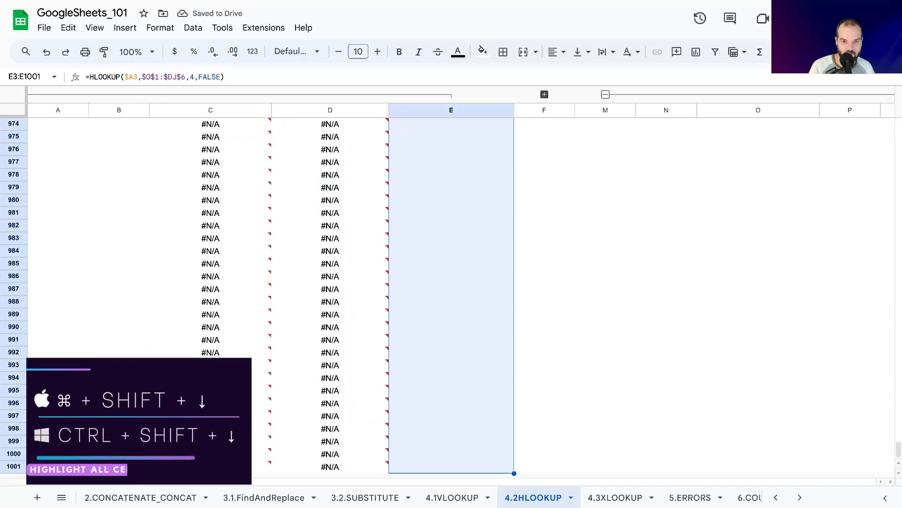
{"action": "key", "text": "Return"}
{"action": "key", "text": "super+Return"}
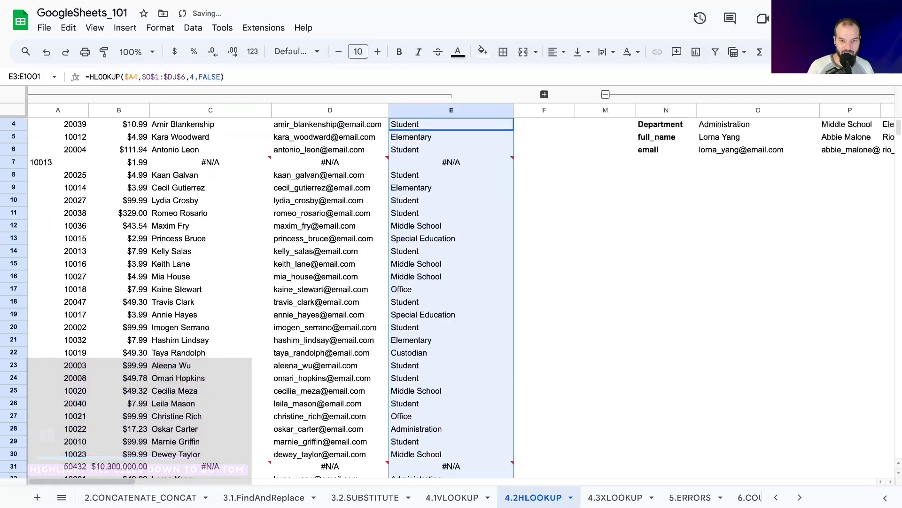
{"action": "scroll", "coordinate": [219, 154], "scroll_direction": "up", "scroll_amount": 2}
{"action": "left_click", "coordinate": [249, 182]}
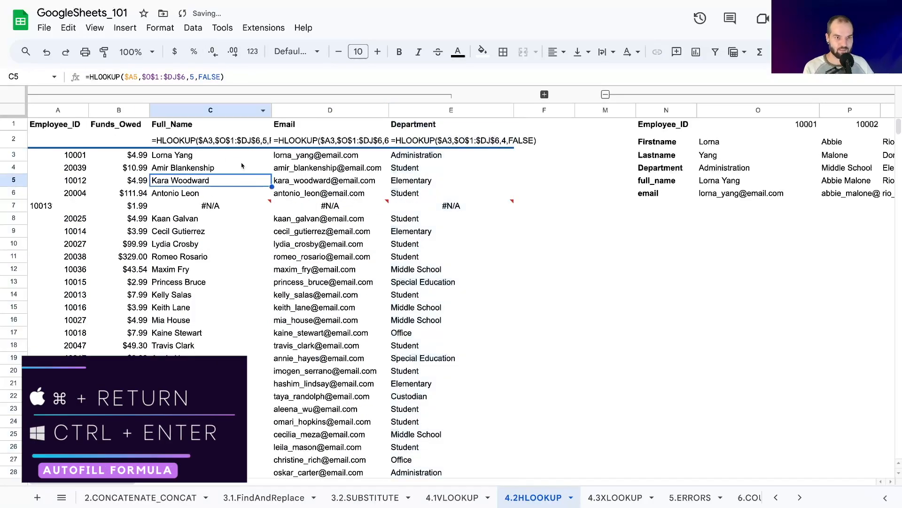
{"action": "left_click", "coordinate": [235, 164]}
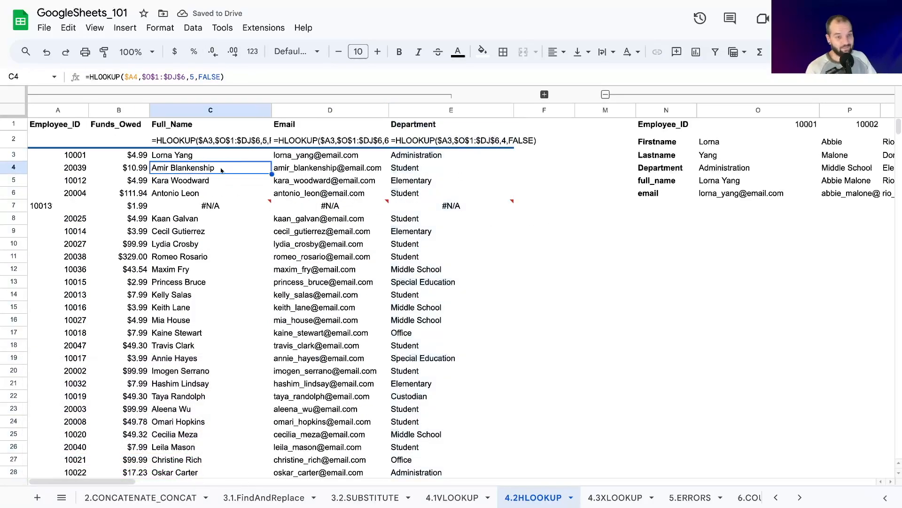
- Clear the surplus lookup formulas below the data in C33:E1001
{"action": "scroll", "coordinate": [215, 178], "scroll_direction": "down", "scroll_amount": 5}
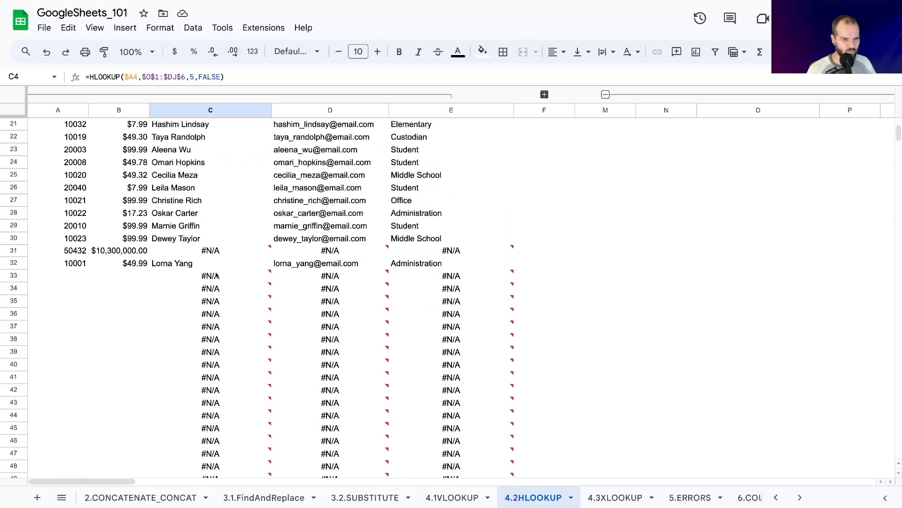
{"action": "left_click_drag", "start_coordinate": [201, 278], "coordinate": [451, 278]}
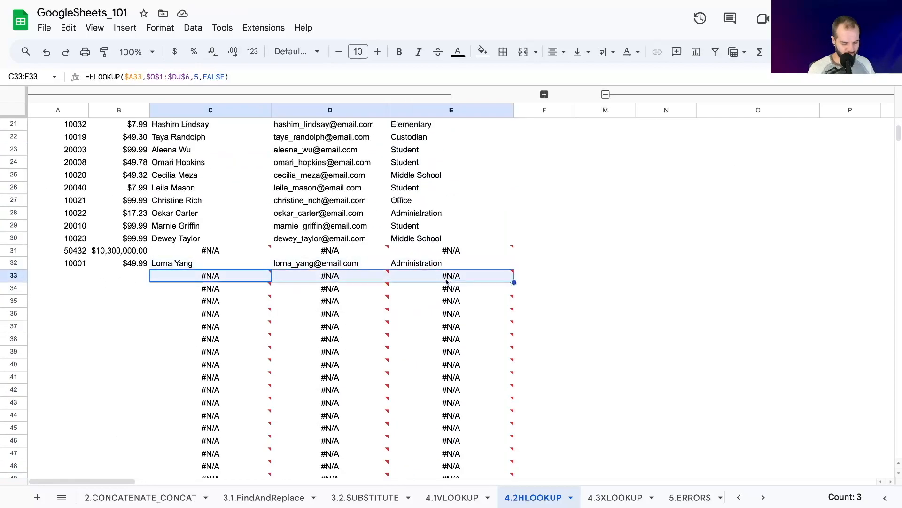
{"action": "key", "text": "ctrl+shift+Down"}
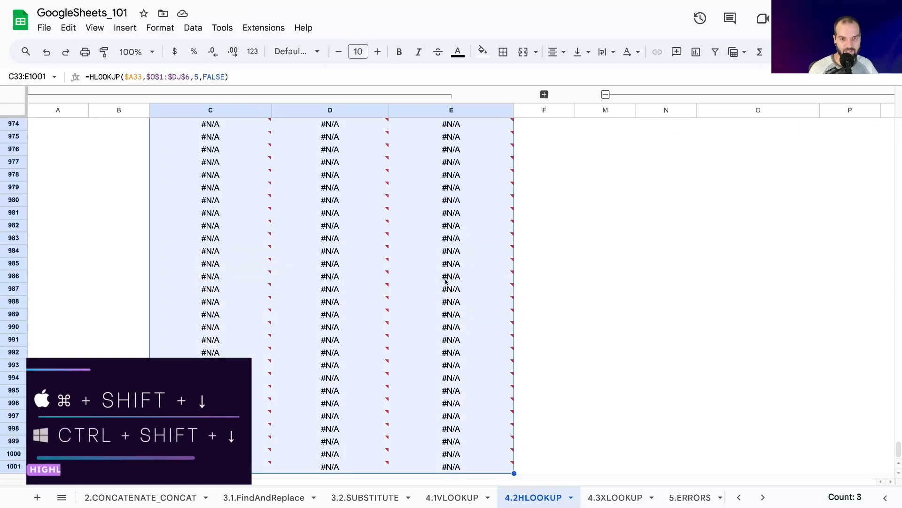
{"action": "key", "text": "Delete"}
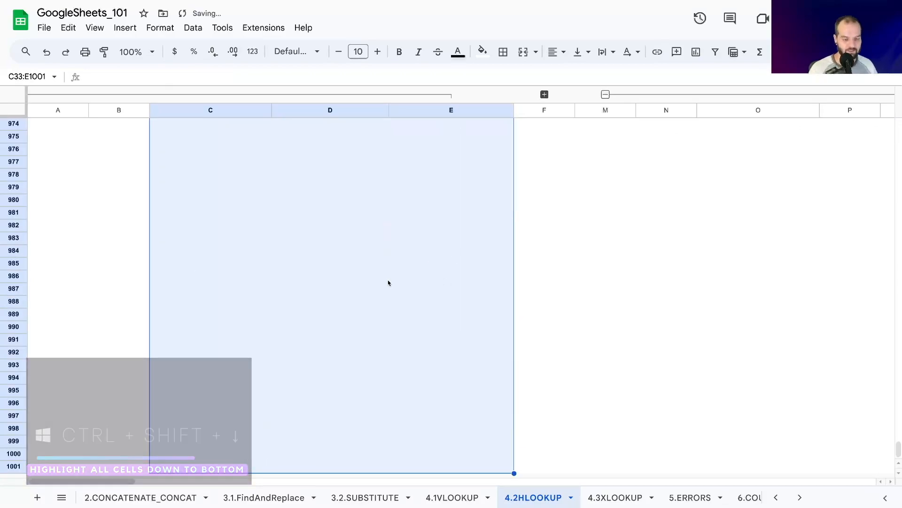
{"action": "key", "text": "ctrl+Up"}
{"action": "key", "text": "Down"}
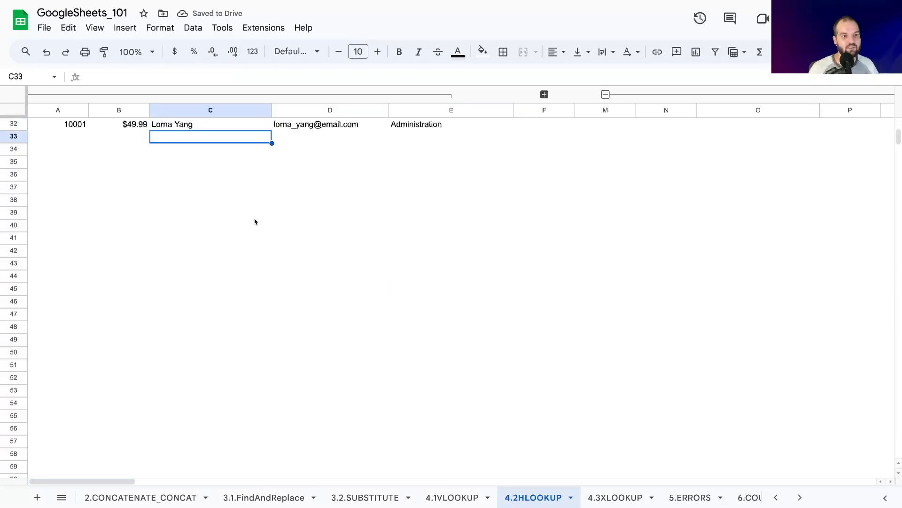
{"action": "scroll", "coordinate": [240, 245], "scroll_direction": "up", "scroll_amount": 4}
{"action": "scroll", "coordinate": [341, 308], "scroll_direction": "up", "scroll_amount": 6}
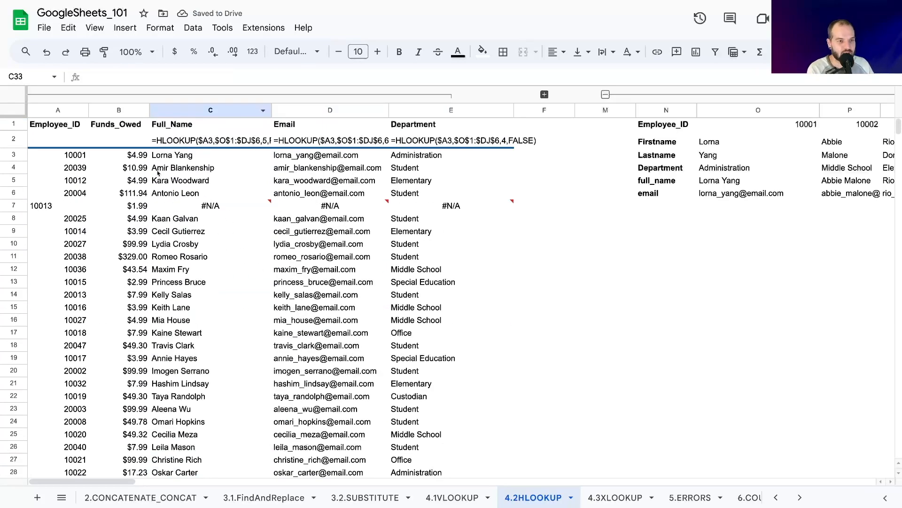
- Remove the leading apostrophe from the employee ID in A7 so it is stored as a number
{"action": "left_click", "coordinate": [195, 209]}
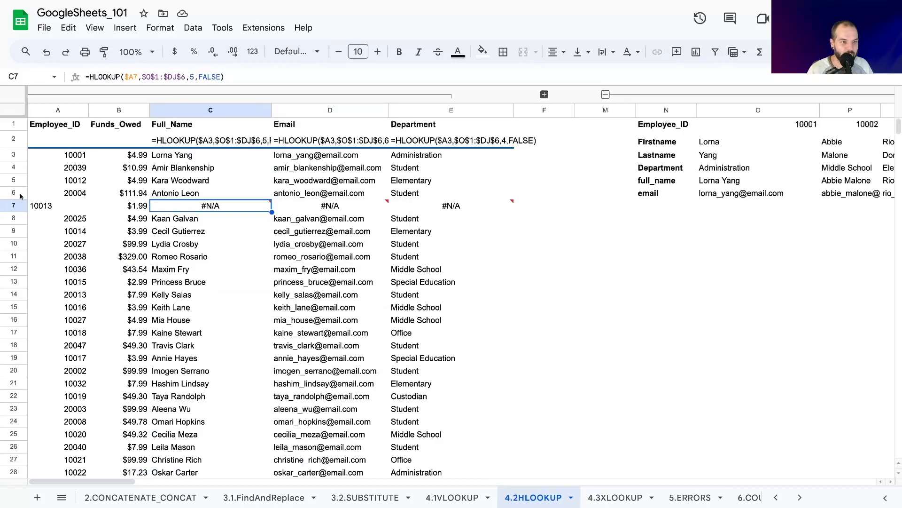
{"action": "double_click", "coordinate": [34, 206]}
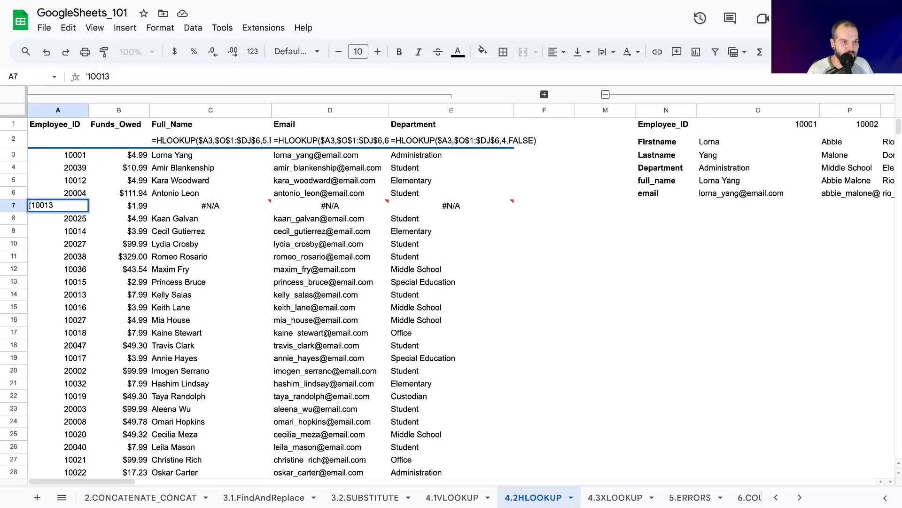
{"action": "left_click", "coordinate": [51, 220]}
{"action": "left_click", "coordinate": [30, 207]}
{"action": "key", "text": "Return"}
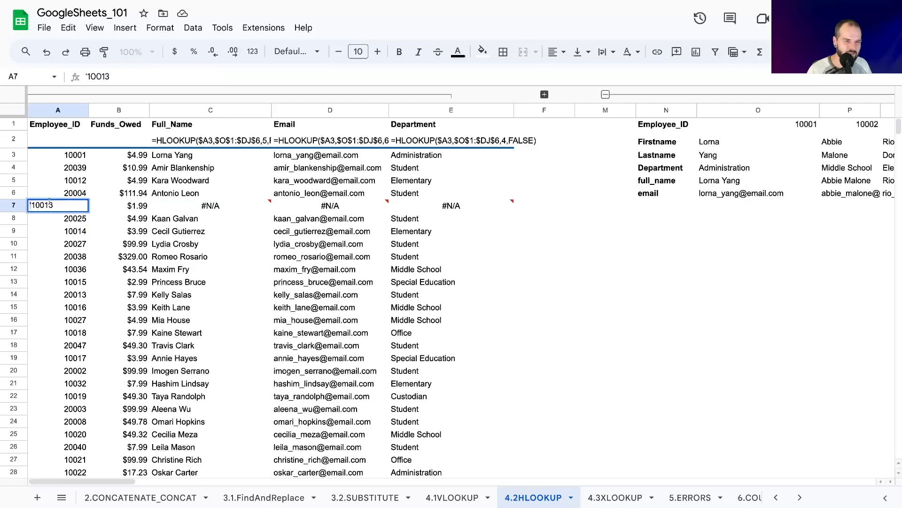
{"action": "key", "text": "BackSpace"}
{"action": "left_click", "coordinate": [69, 284]}
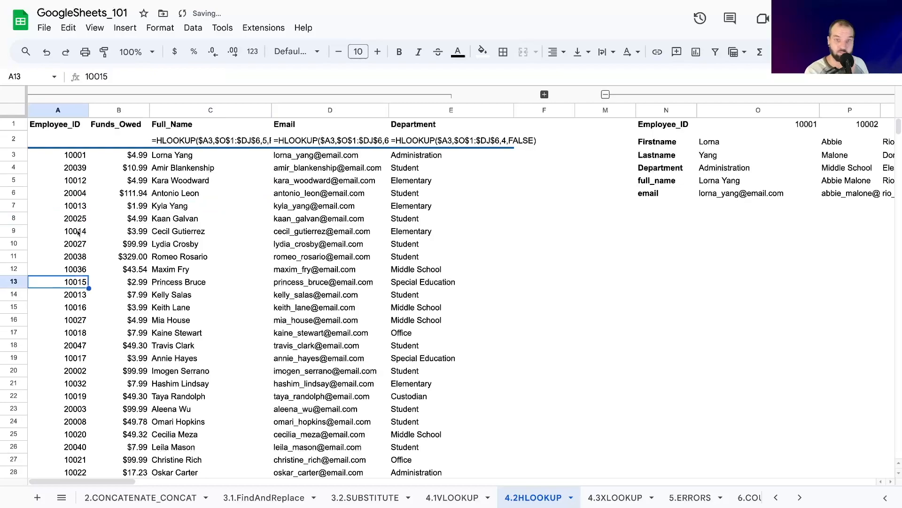
- Left-align the employee IDs in A3:A15
{"action": "left_click_drag", "start_coordinate": [54, 157], "coordinate": [71, 307]}
{"action": "left_click", "coordinate": [557, 52]}
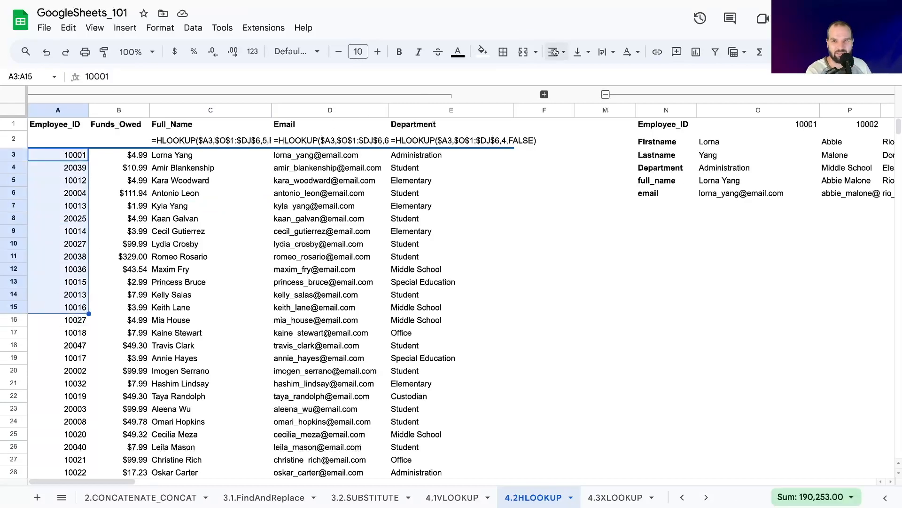
{"action": "left_click", "coordinate": [560, 77]}
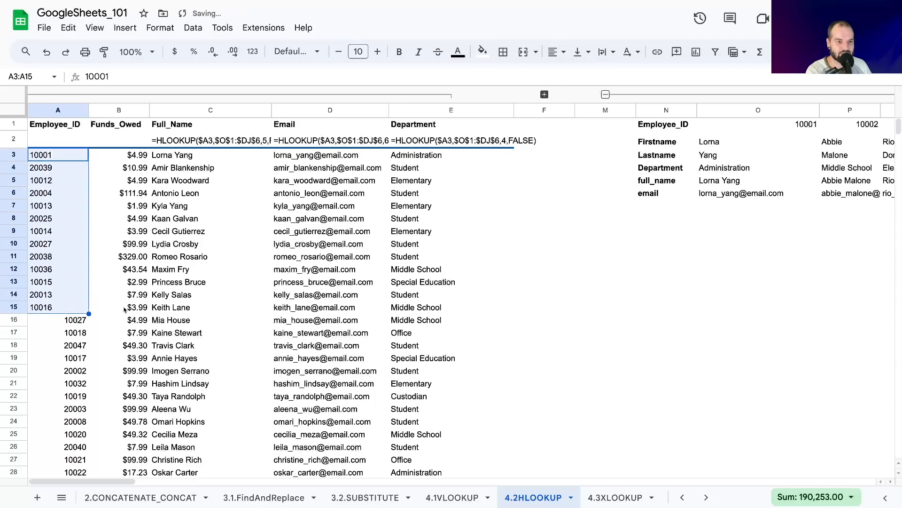
- Try adding a leading apostrophe to the employee ID in A8, and undo both that edit and the left alignment of A3:A15
{"action": "double_click", "coordinate": [53, 216]}
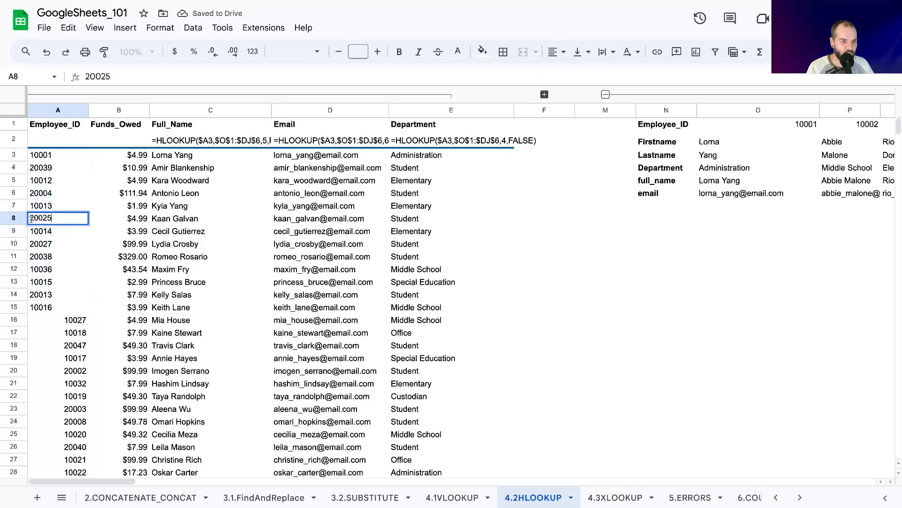
{"action": "type", "text": "'"}
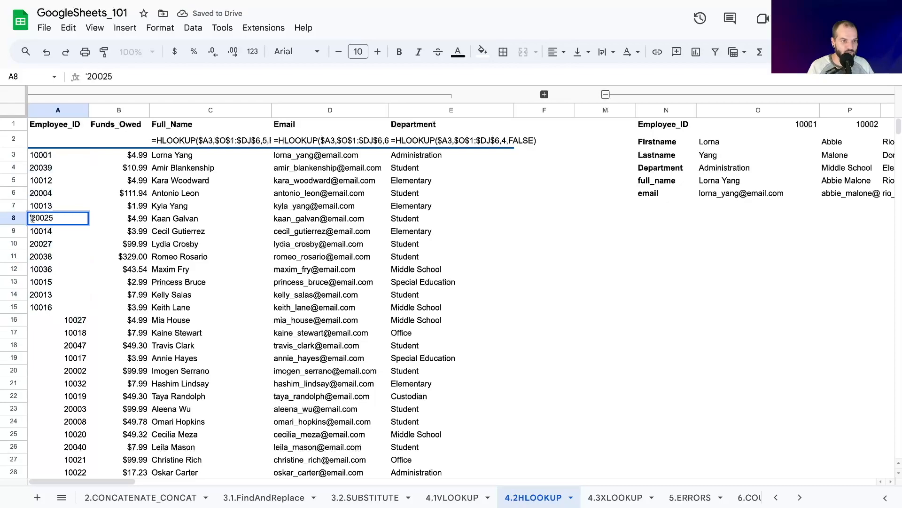
{"action": "key", "text": "Return"}
{"action": "key", "text": "ctrl+z"}
{"action": "key", "text": "ctrl+z"}
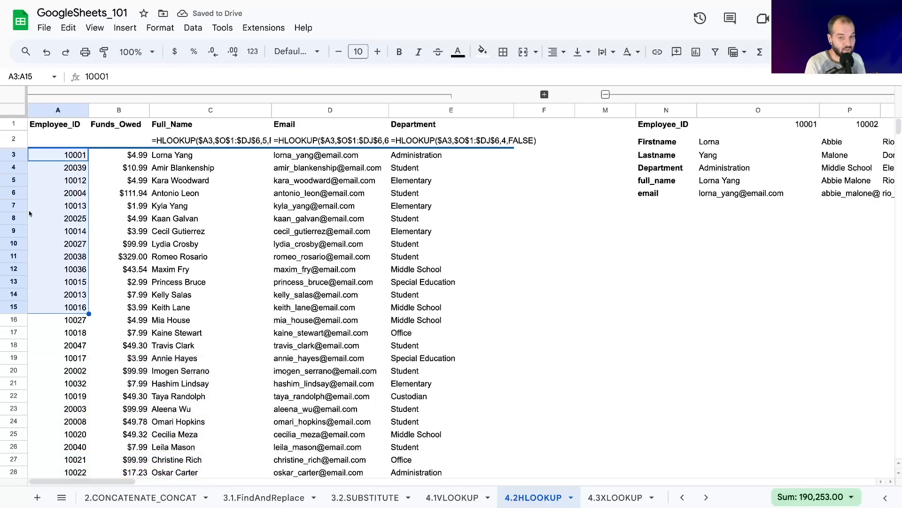
- Search the sheet for the employee ID copied from A31, and close the search after clearing it
{"action": "scroll", "coordinate": [29, 213], "scroll_direction": "down", "scroll_amount": 4}
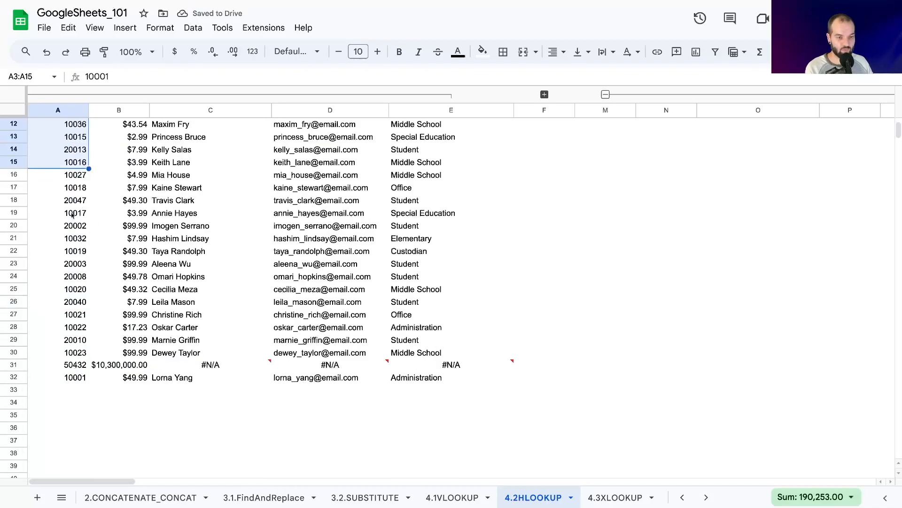
{"action": "left_click", "coordinate": [103, 404]}
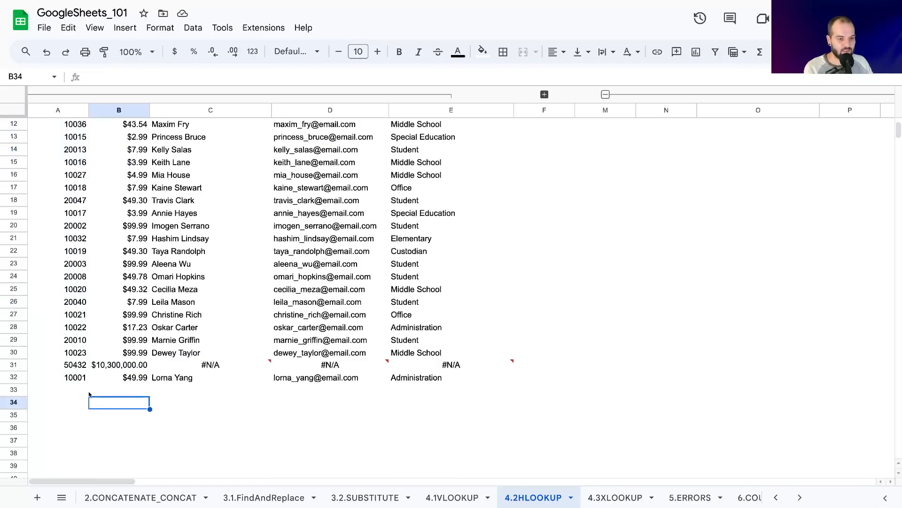
{"action": "left_click", "coordinate": [112, 365]}
{"action": "left_click", "coordinate": [68, 366]}
{"action": "key", "text": "ctrl+c"}
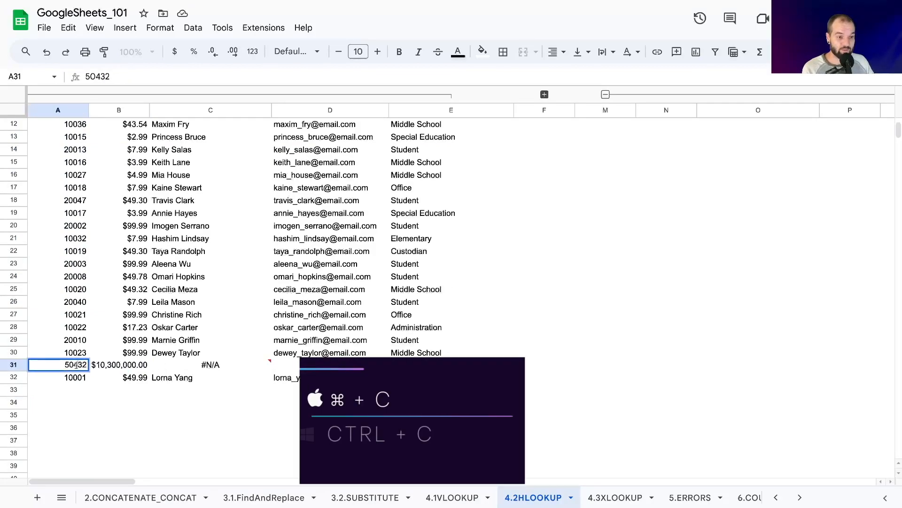
{"action": "key", "text": "ctrl+f"}
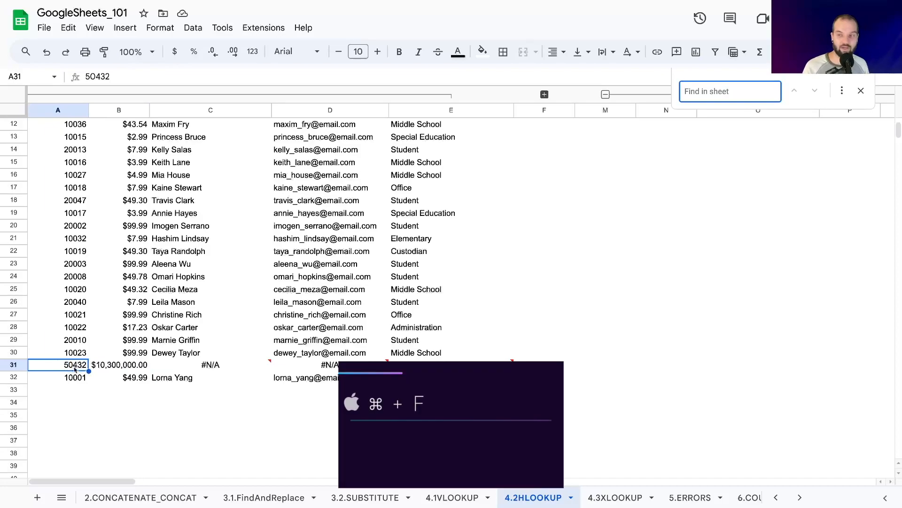
{"action": "key", "text": "ctrl+v"}
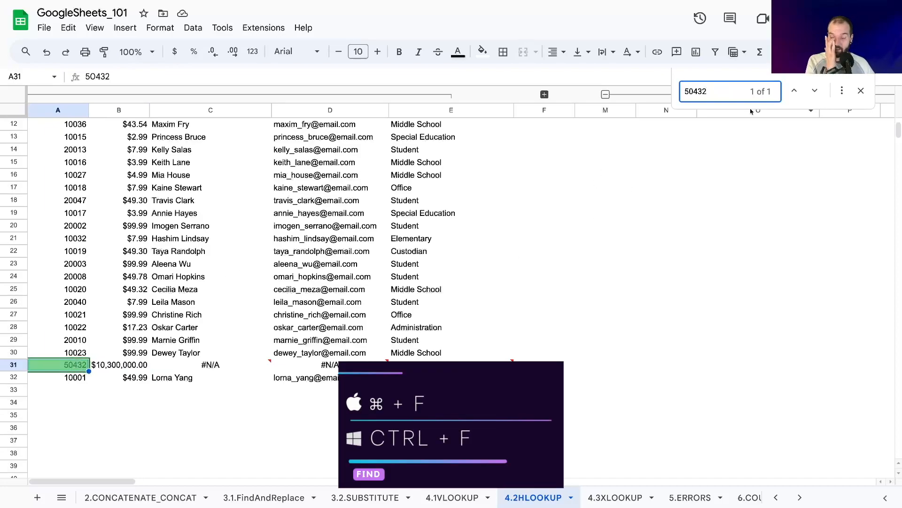
{"action": "double_click", "coordinate": [719, 92]}
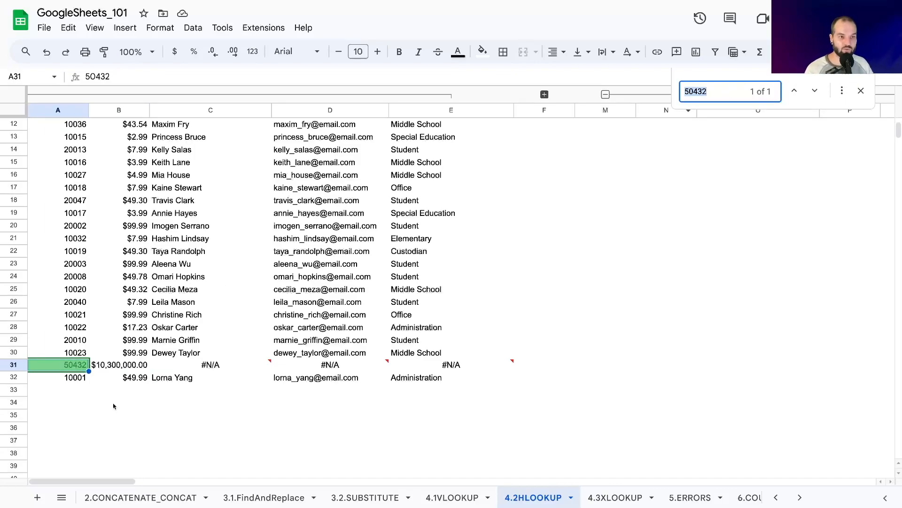
{"action": "key", "text": "BackSpace"}
{"action": "left_click", "coordinate": [861, 91]}
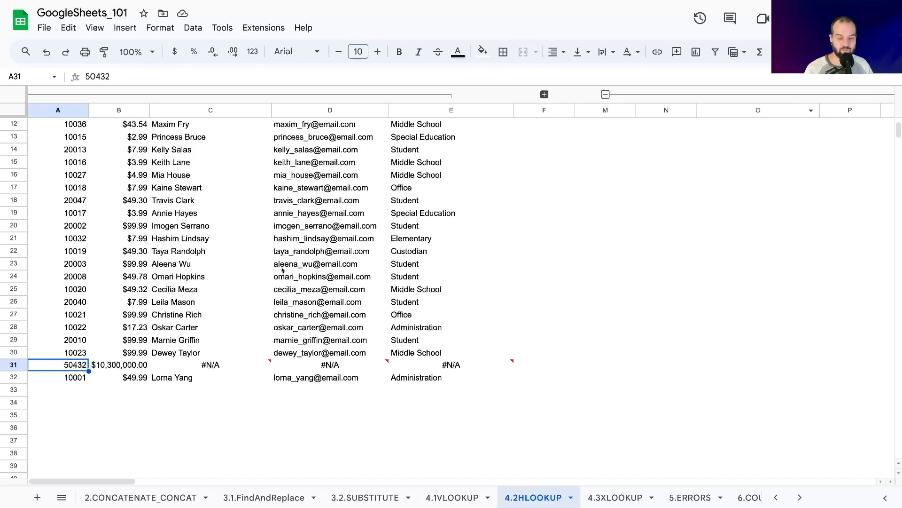
- Examine the Funds_Owed amount in B31, the lookup formula in C7 and the error in C31
{"action": "left_click", "coordinate": [113, 361]}
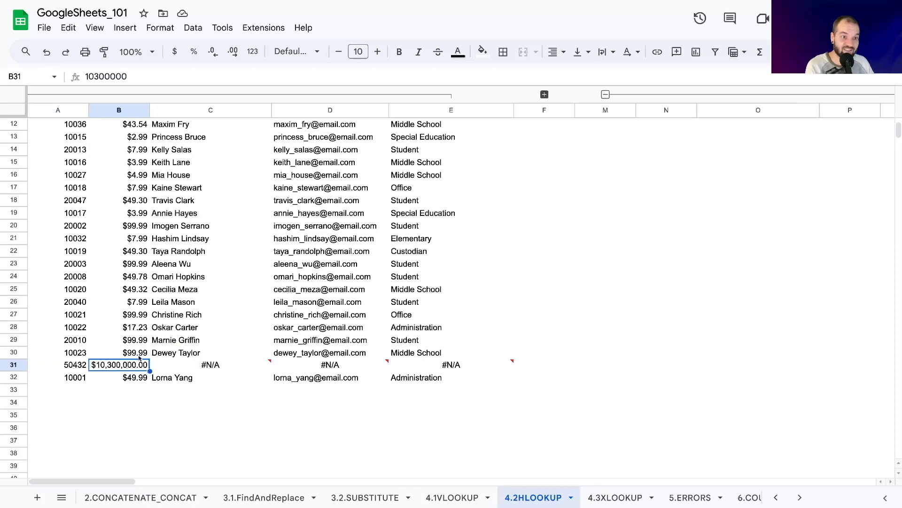
{"action": "scroll", "coordinate": [149, 359], "scroll_direction": "up", "scroll_amount": 3}
{"action": "scroll", "coordinate": [128, 357], "scroll_direction": "down", "scroll_amount": 1}
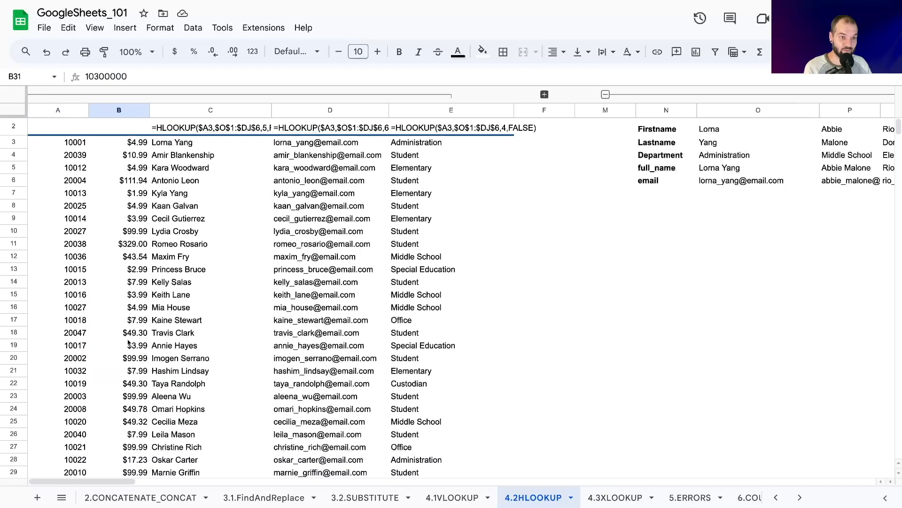
{"action": "scroll", "coordinate": [131, 346], "scroll_direction": "down", "scroll_amount": 10}
{"action": "scroll", "coordinate": [135, 345], "scroll_direction": "up", "scroll_amount": 11}
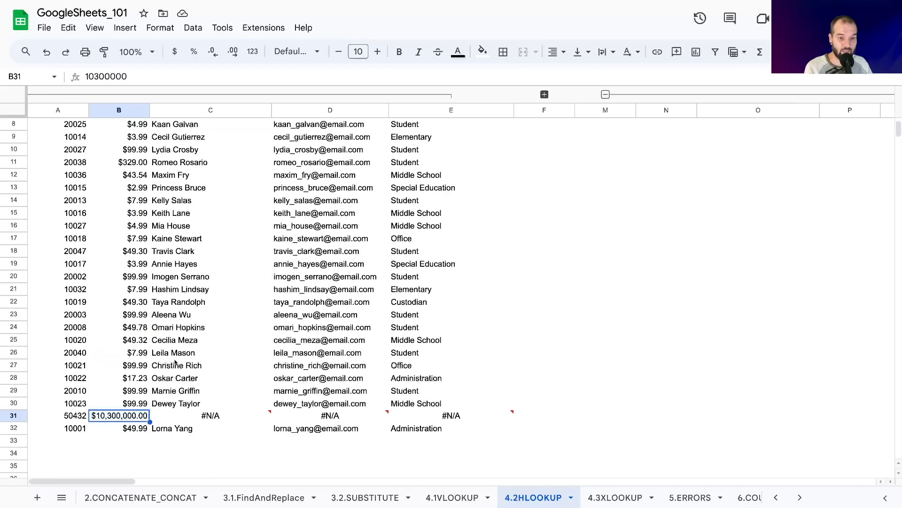
{"action": "left_click", "coordinate": [189, 208]}
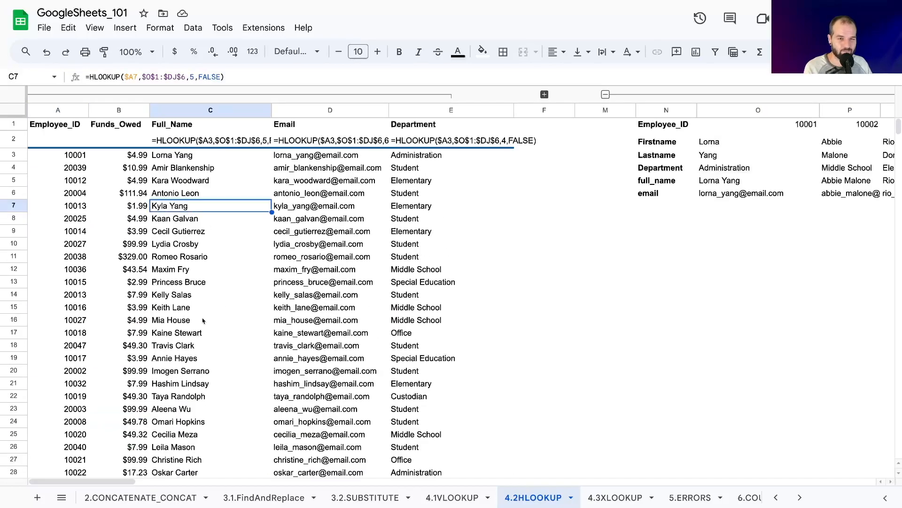
{"action": "scroll", "coordinate": [205, 320], "scroll_direction": "down", "scroll_amount": 3}
{"action": "left_click", "coordinate": [185, 352]}
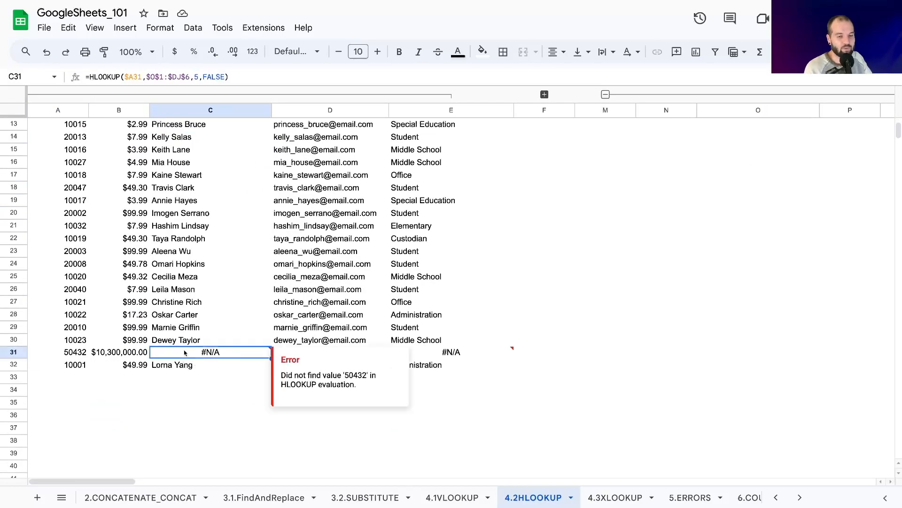
- Try wrapping the HLOOKUP formula in C31 in IFNA with "Not Found" as the value for an #N/A error
{"action": "left_click", "coordinate": [262, 390]}
{"action": "left_click_drag", "start_coordinate": [242, 355], "coordinate": [451, 353]}
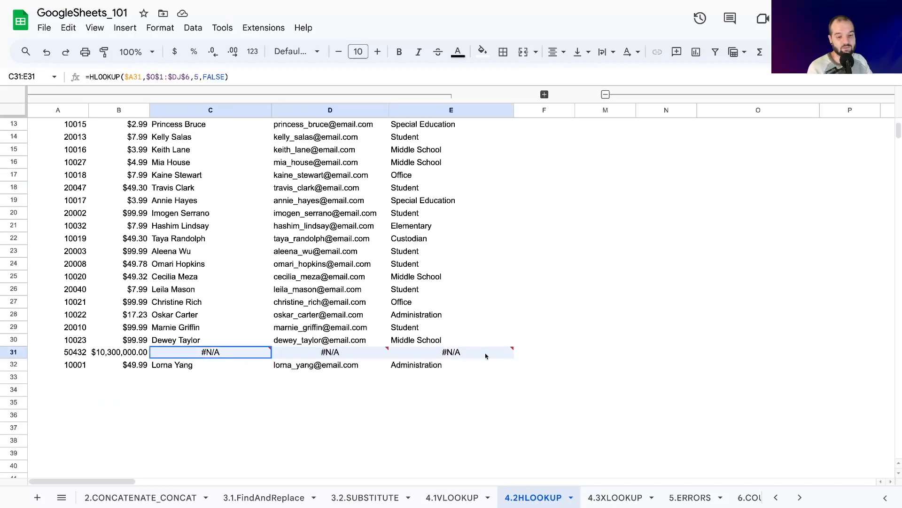
{"action": "left_click", "coordinate": [210, 427]}
{"action": "left_click", "coordinate": [210, 352]}
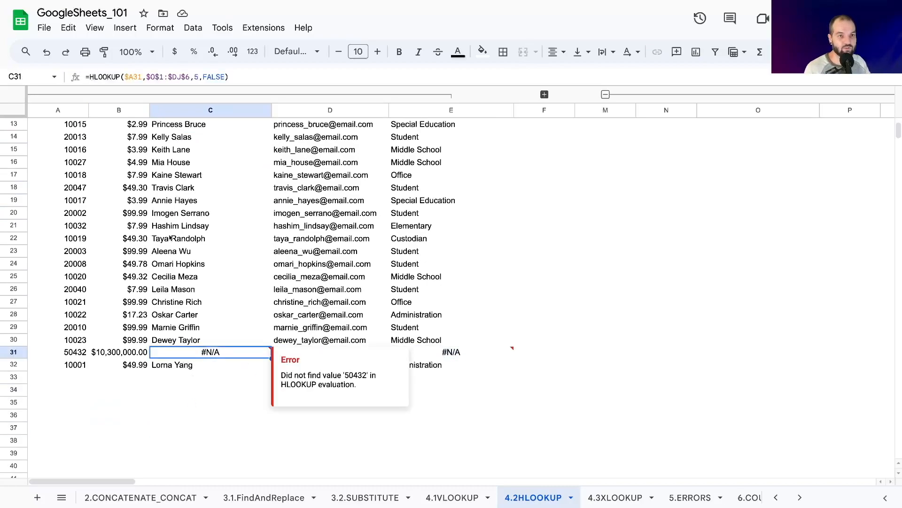
{"action": "left_click", "coordinate": [87, 76]}
{"action": "type", "text": "IFNA("}
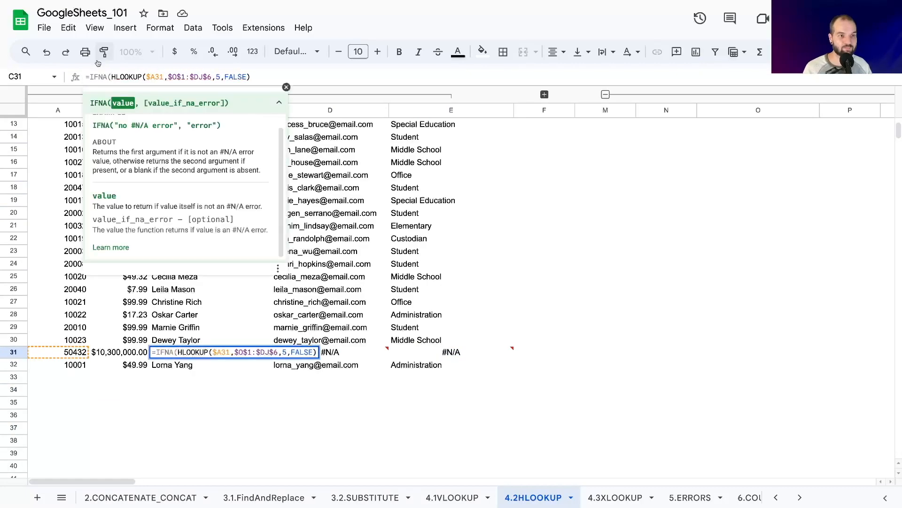
{"action": "left_click", "coordinate": [262, 76]}
{"action": "type", "text": ","}
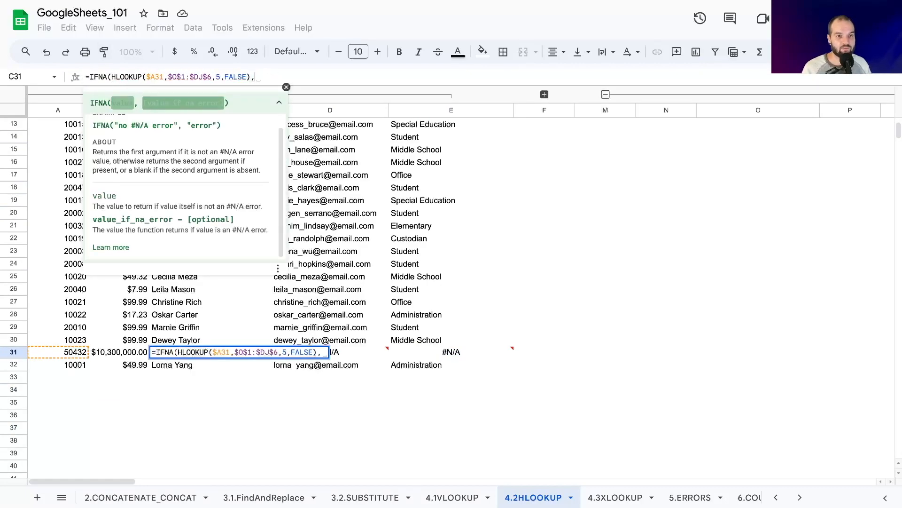
{"action": "type", "text": "\""}
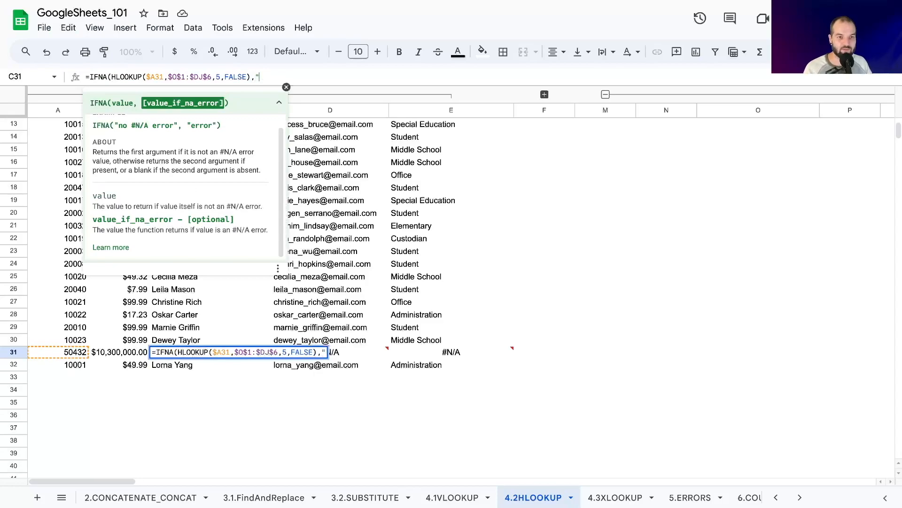
{"action": "type", "text": "Not FOun"}
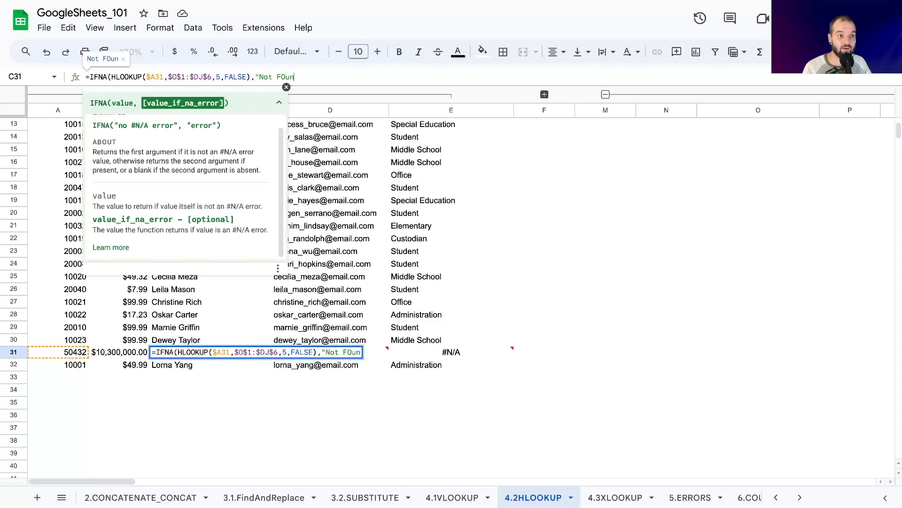
{"action": "key", "text": "BackSpace"}
{"action": "key", "text": "BackSpace"}
{"action": "type", "text": "ound"}
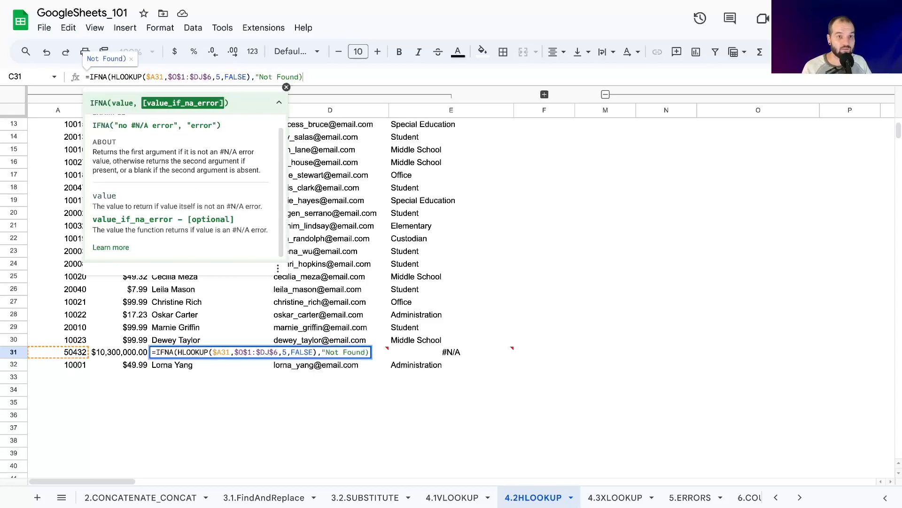
{"action": "type", "text": "\")"}
{"action": "key", "text": "Return"}
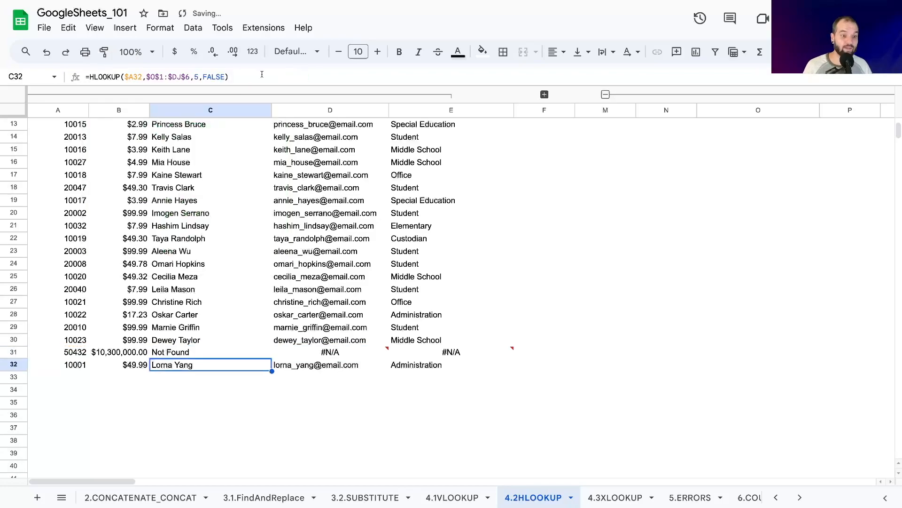
- Check the IFNA formula in C31 against the rows above it, and undo that formula change
{"action": "key", "text": "Up"}
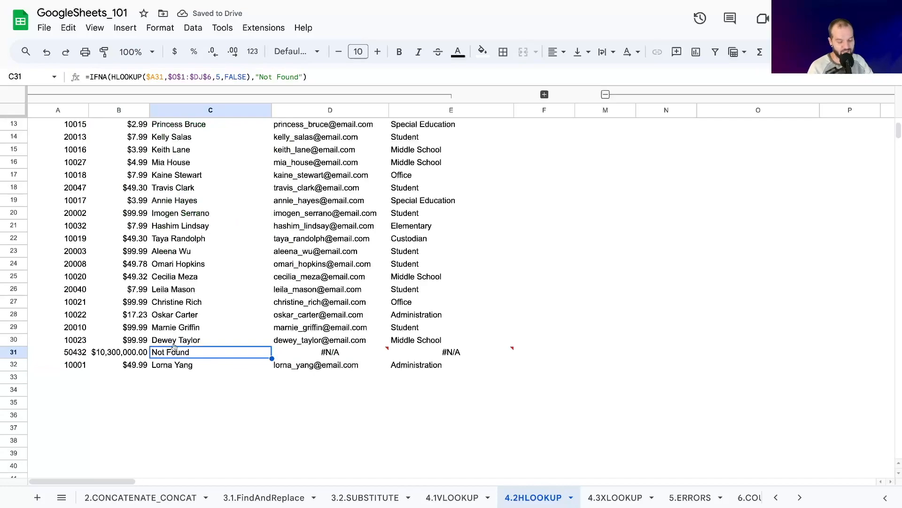
{"action": "scroll", "coordinate": [175, 347], "scroll_direction": "up", "scroll_amount": 5}
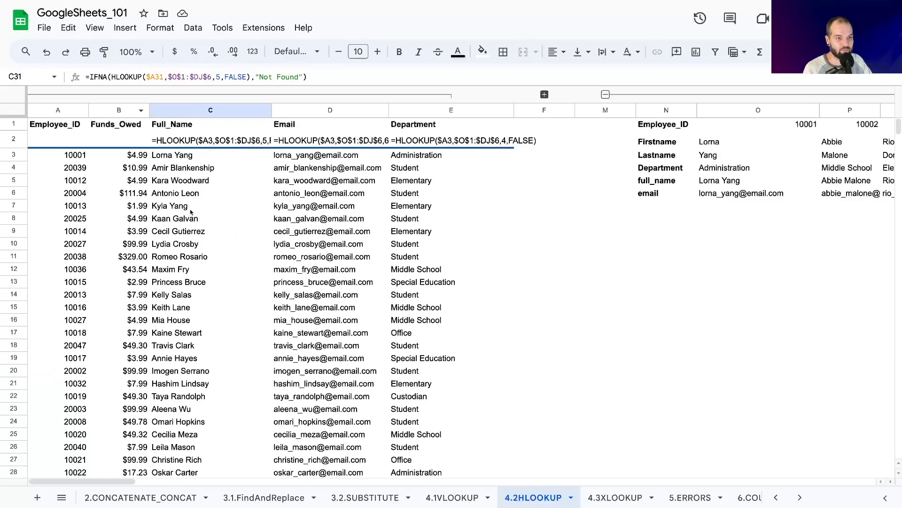
{"action": "scroll", "coordinate": [193, 212], "scroll_direction": "down", "scroll_amount": 3}
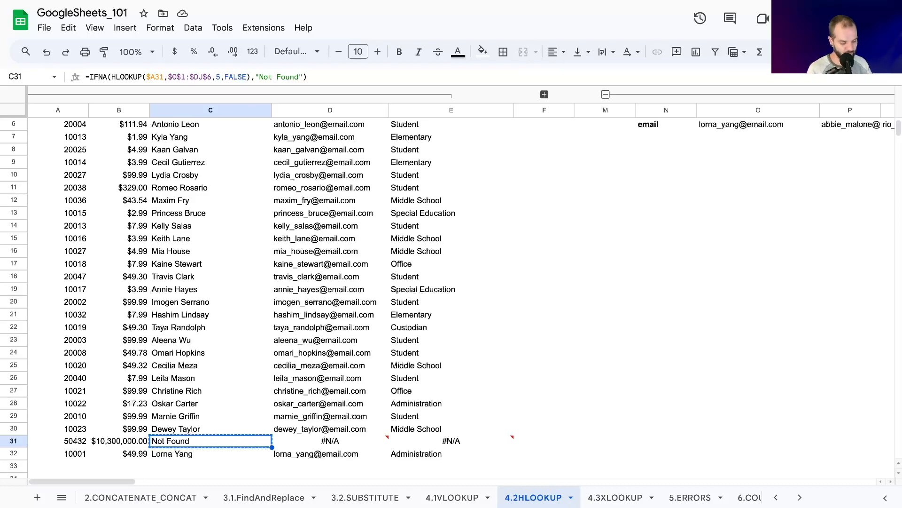
{"action": "key", "text": "ctrl+z"}
{"action": "key", "text": "ctrl+z"}
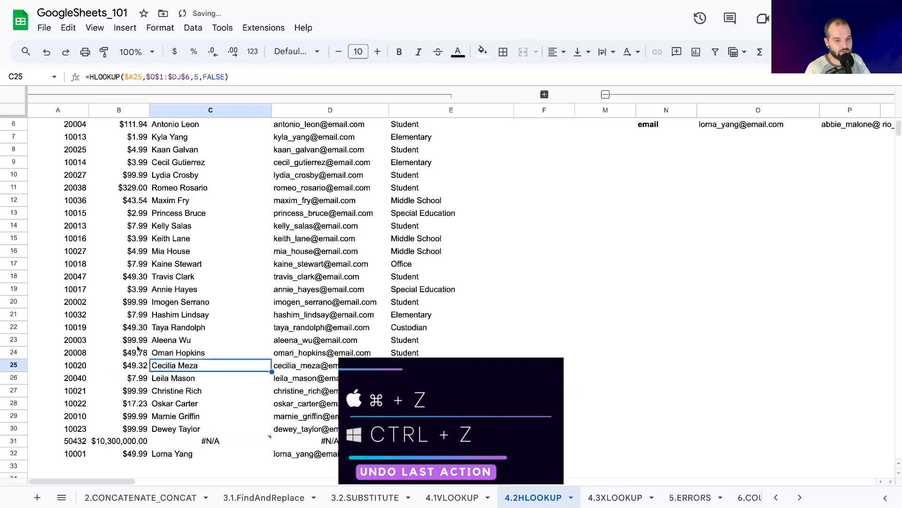
- Review the HLOOKUP formulas for Full_Name, Email and Department in C3, D3 and E3
{"action": "scroll", "coordinate": [137, 348], "scroll_direction": "up", "scroll_amount": 2}
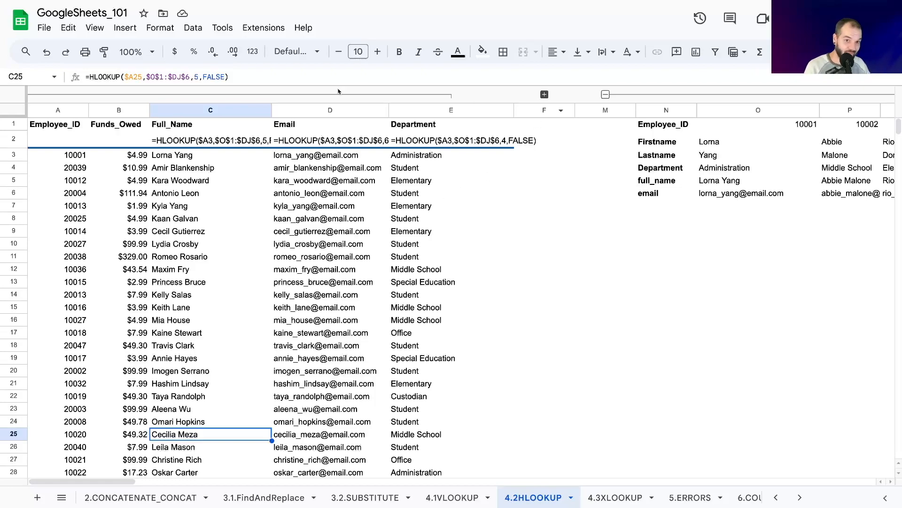
{"action": "left_click", "coordinate": [177, 155]}
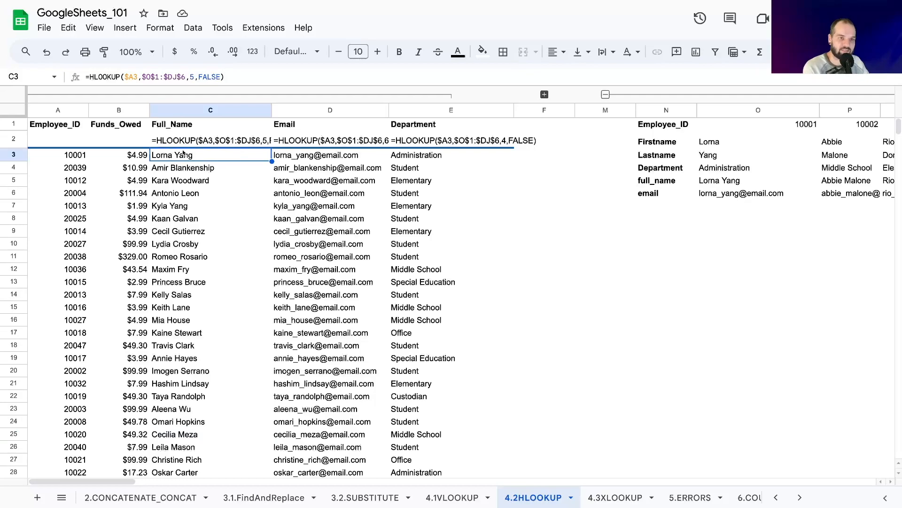
{"action": "left_click", "coordinate": [296, 160]}
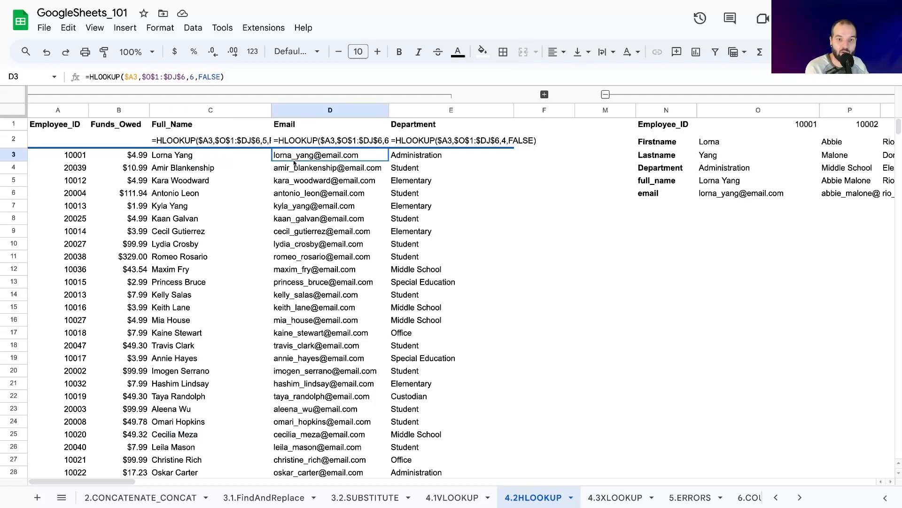
{"action": "left_click", "coordinate": [457, 161]}
{"action": "left_click", "coordinate": [213, 157]}
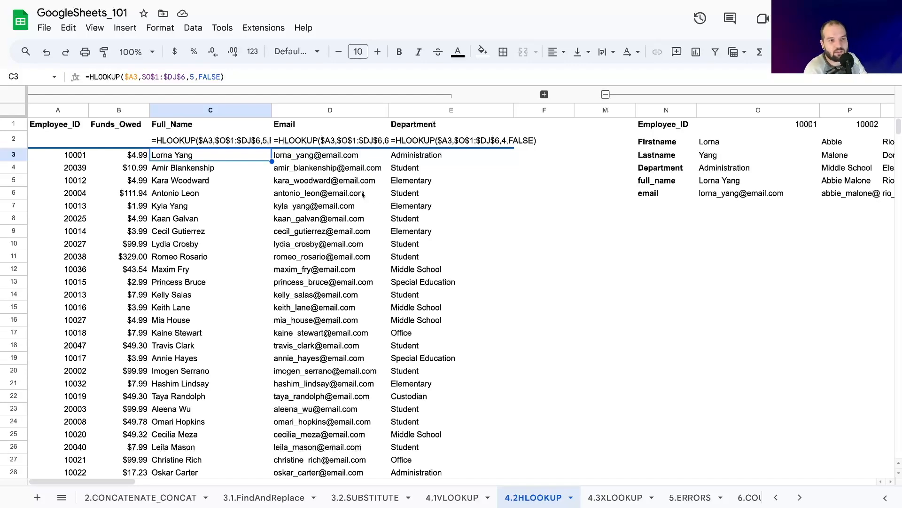
{"action": "mouse_move", "coordinate": [362, 194]}
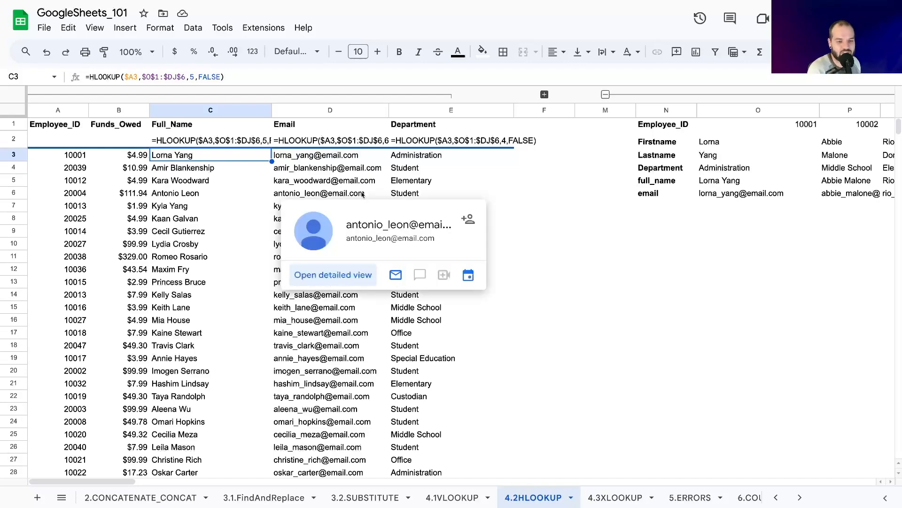